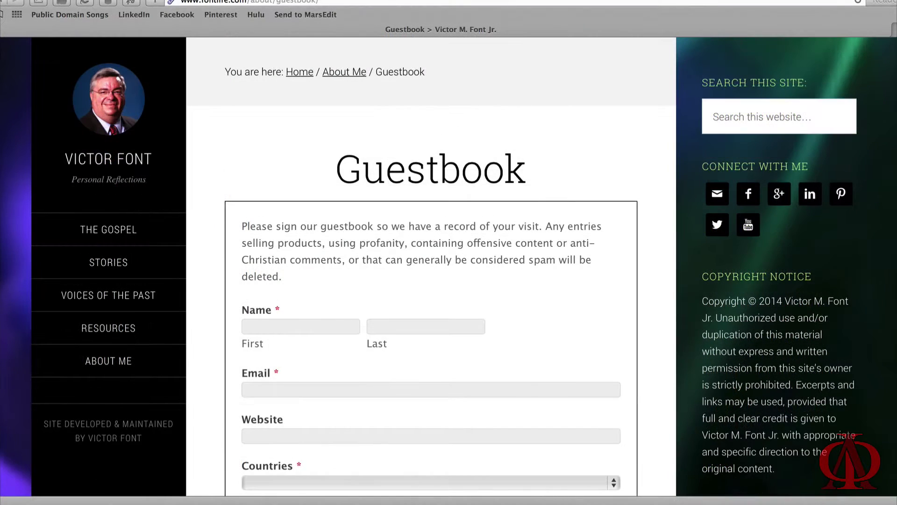
# Step: Switch the Formidable Entries list to show the Guestbook form's entries
pyautogui.scroll(-5, 431, 280)
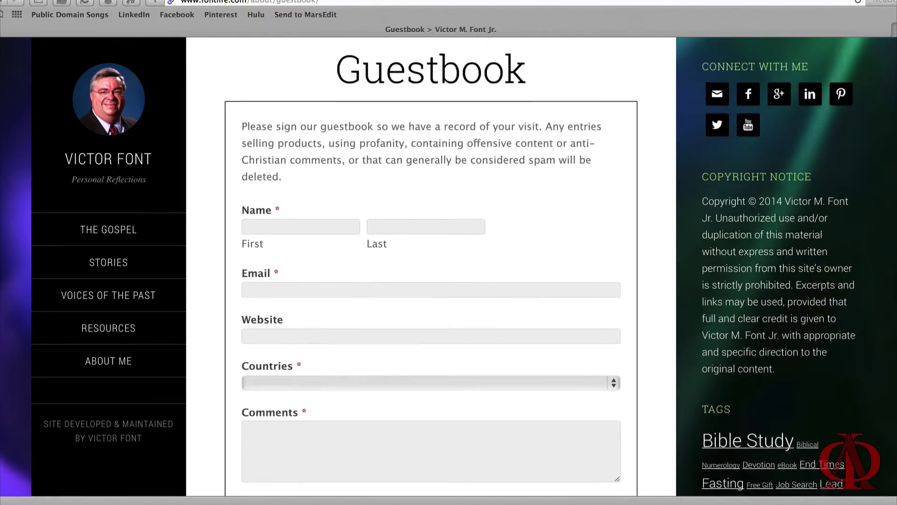
pyautogui.scroll(-4, 430, 281)
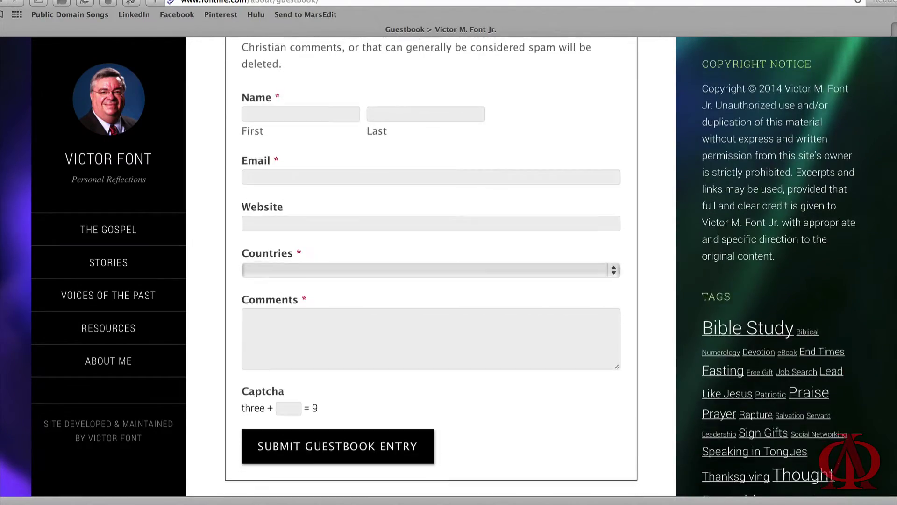
pyautogui.scroll(4, 431, 266)
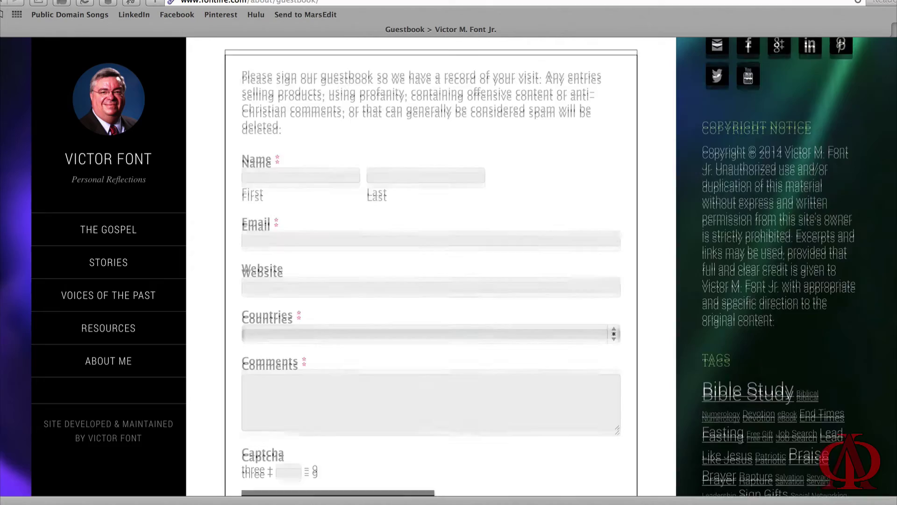
pyautogui.scroll(5, 431, 266)
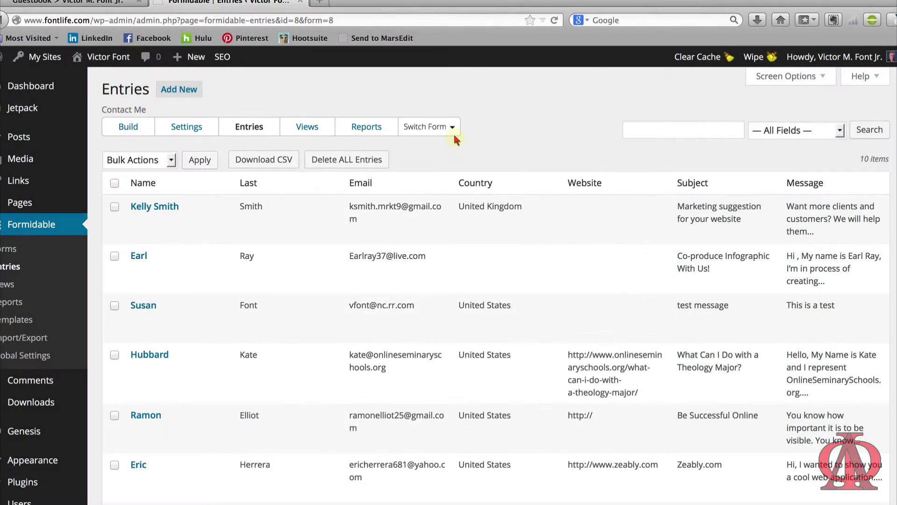
pyautogui.click(453, 128)
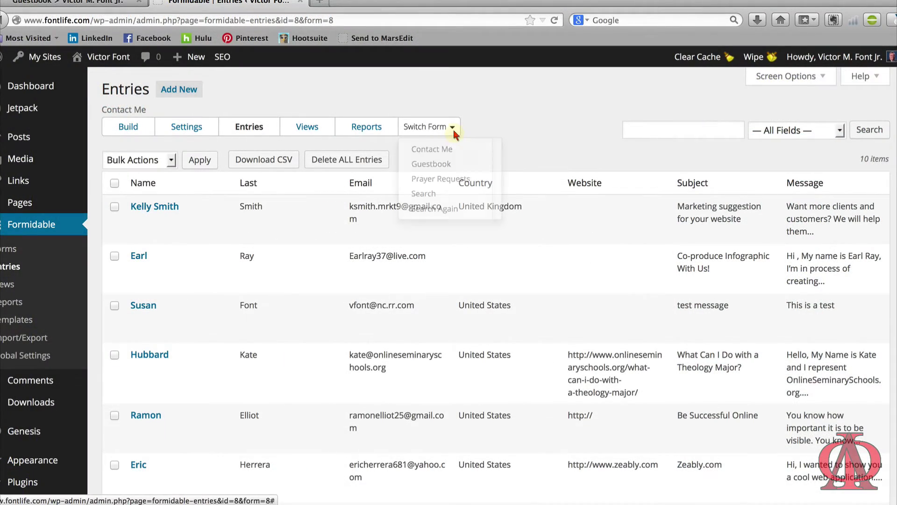
pyautogui.click(448, 164)
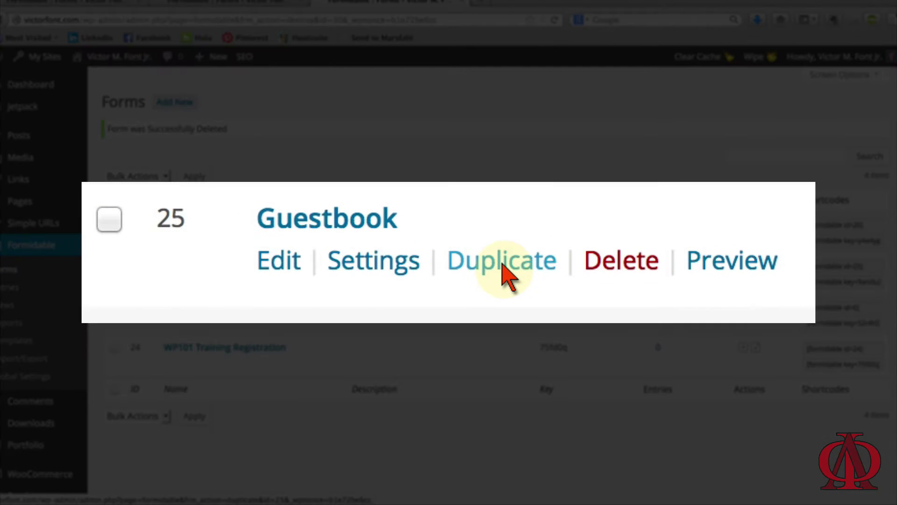
# Step: Duplicate Guestbook, retitle the copy 'Search' and paste search instructions as its description
pyautogui.click(505, 268)
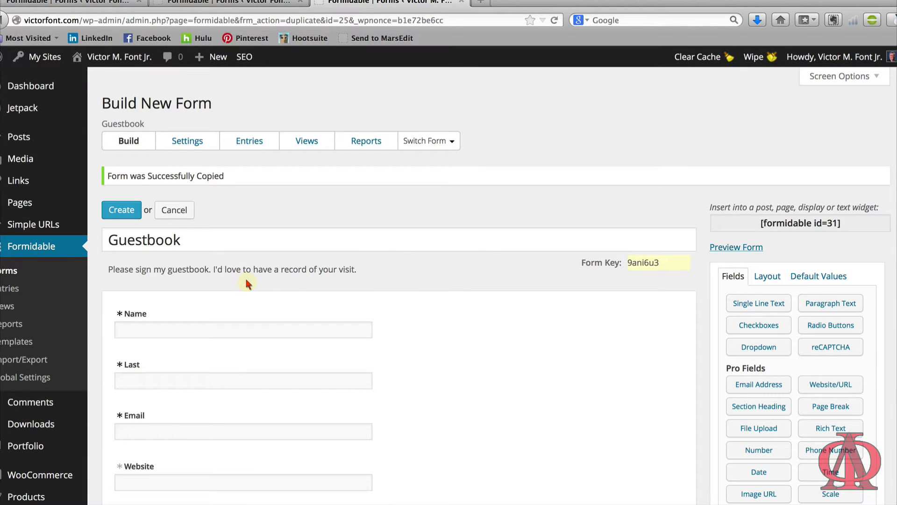
pyautogui.click(194, 244)
pyautogui.moveTo(195, 246); pyautogui.dragTo(105, 247)
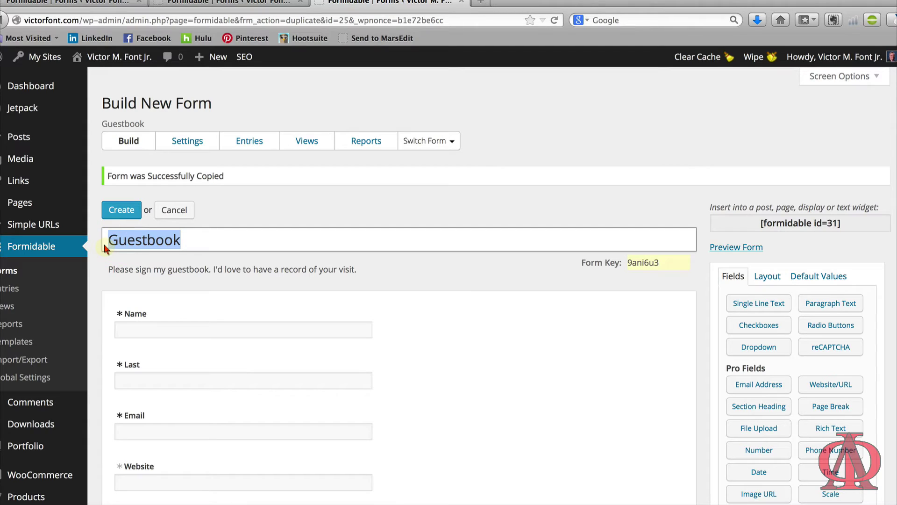
pyautogui.write('Search')
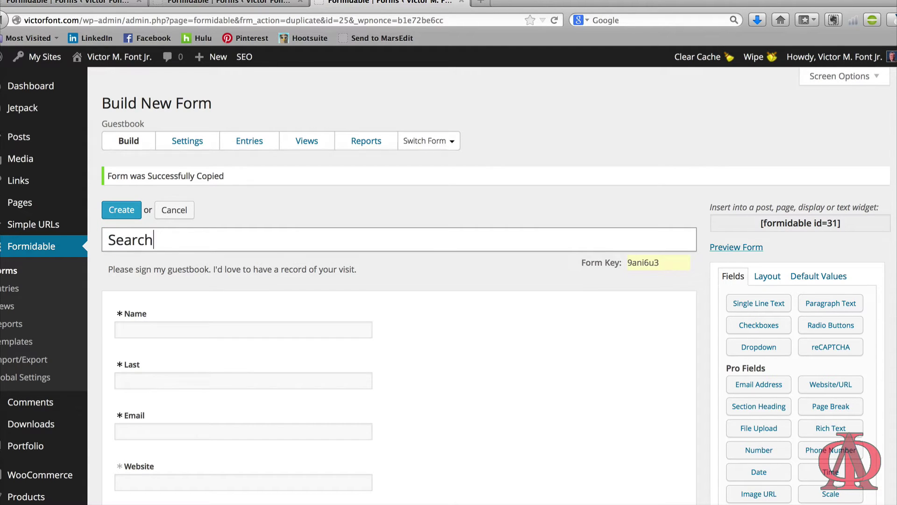
pyautogui.click(164, 276)
pyautogui.write('To search, please enter the information you are seeking into the fields below. When complete, click the search button.')
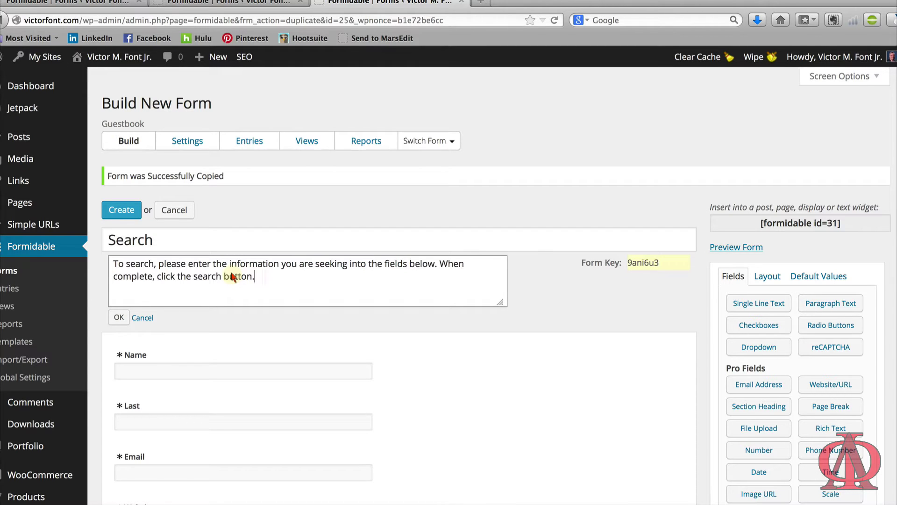
# Step: Save the description and delete the Captcha and Approved fields from the Search form
pyautogui.click(119, 318)
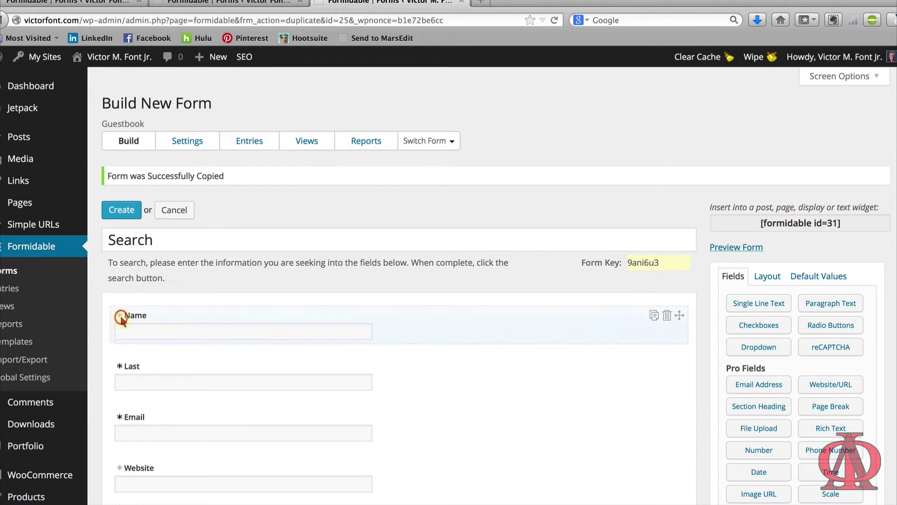
pyautogui.scroll(-5, 486, 411)
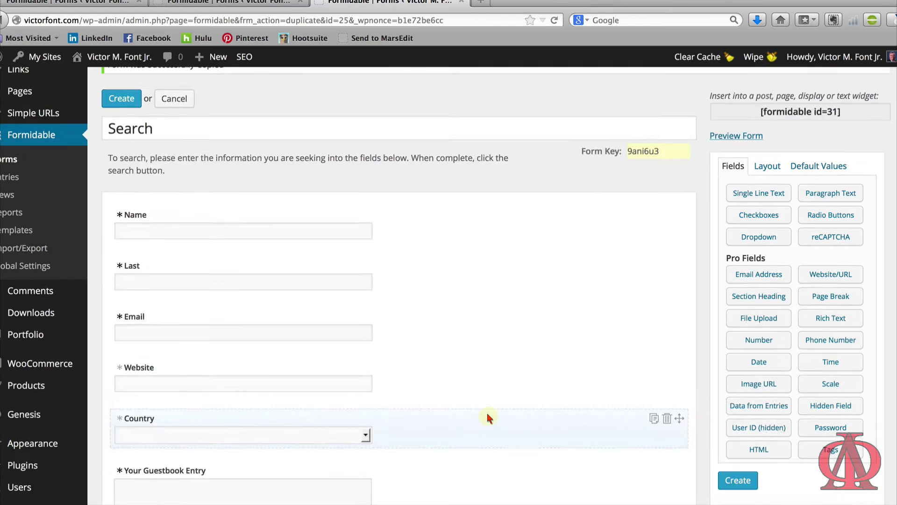
pyautogui.scroll(-5, 487, 418)
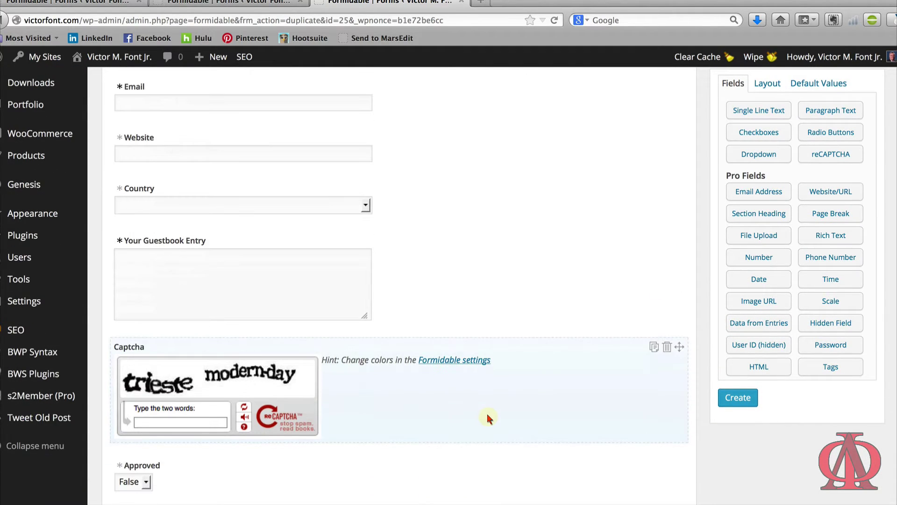
pyautogui.click(667, 348)
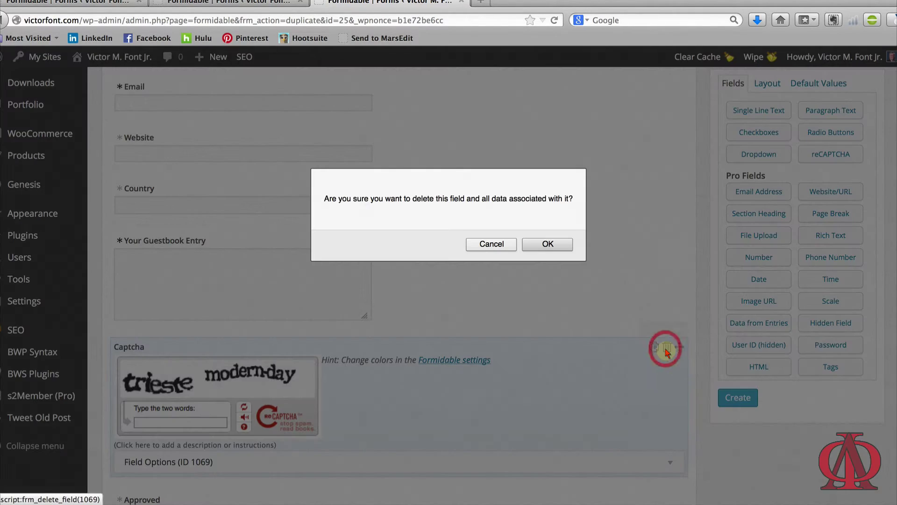
pyautogui.click(545, 242)
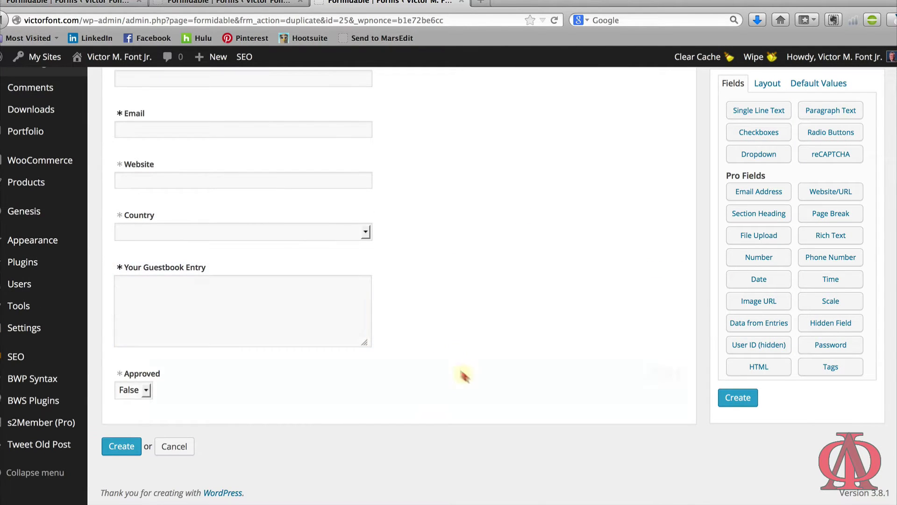
pyautogui.click(667, 374)
pyautogui.click(541, 251)
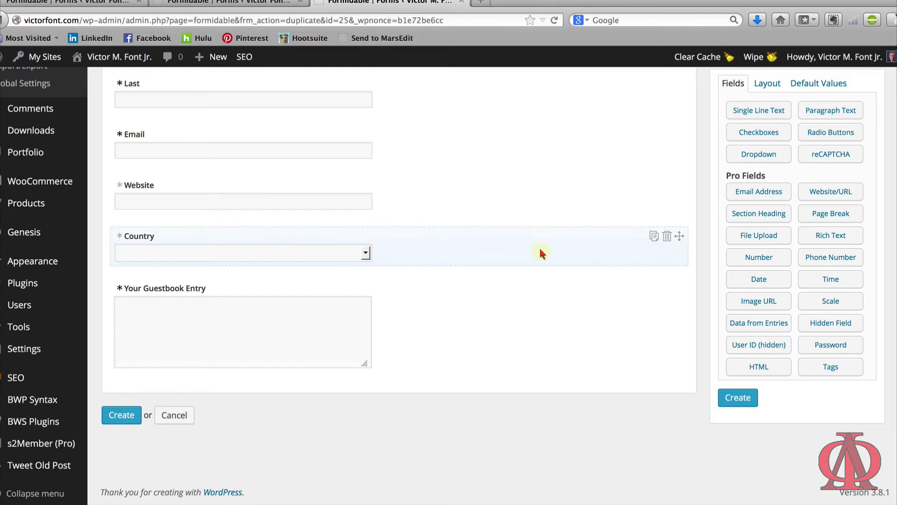
# Step: Make the Your Guestbook Entry and Email fields no longer required
pyautogui.click(616, 355)
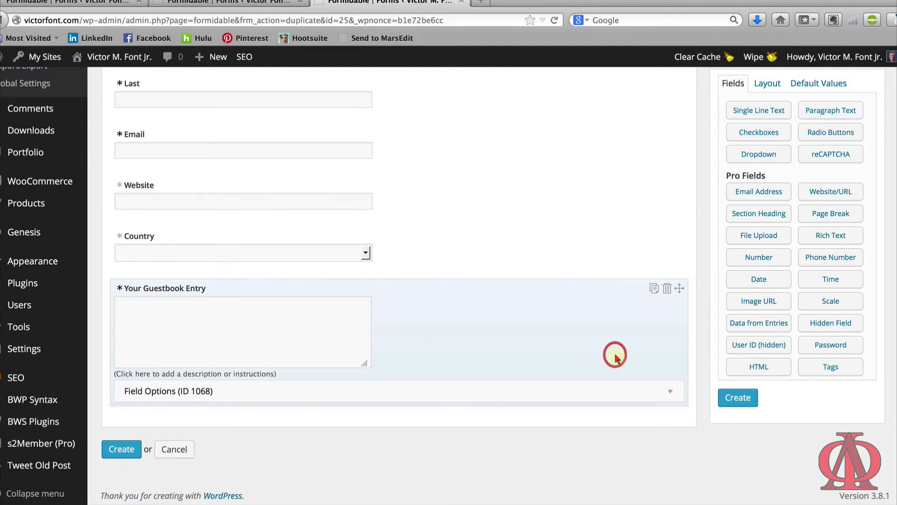
pyautogui.click(670, 391)
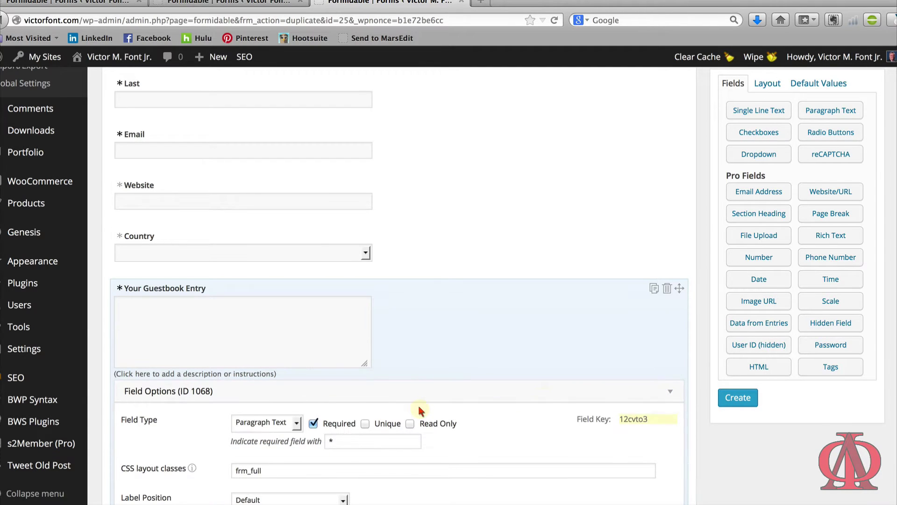
pyautogui.click(313, 423)
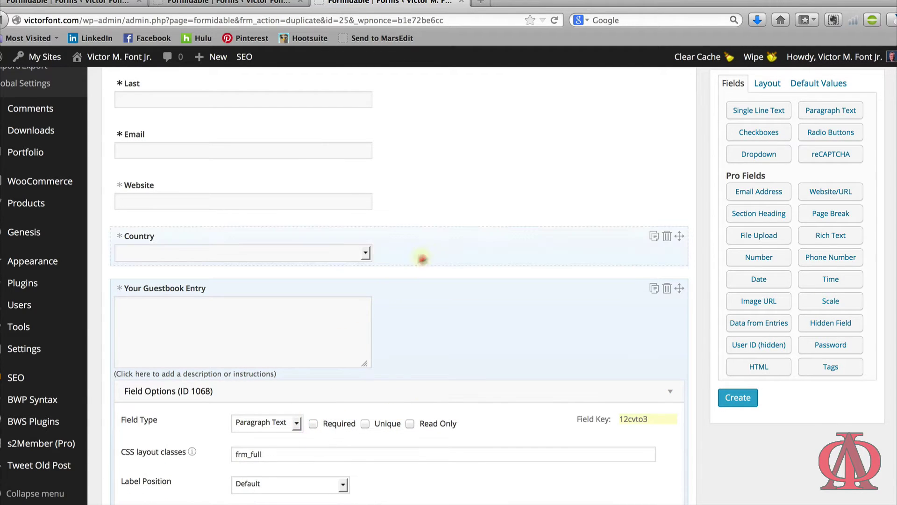
pyautogui.click(558, 156)
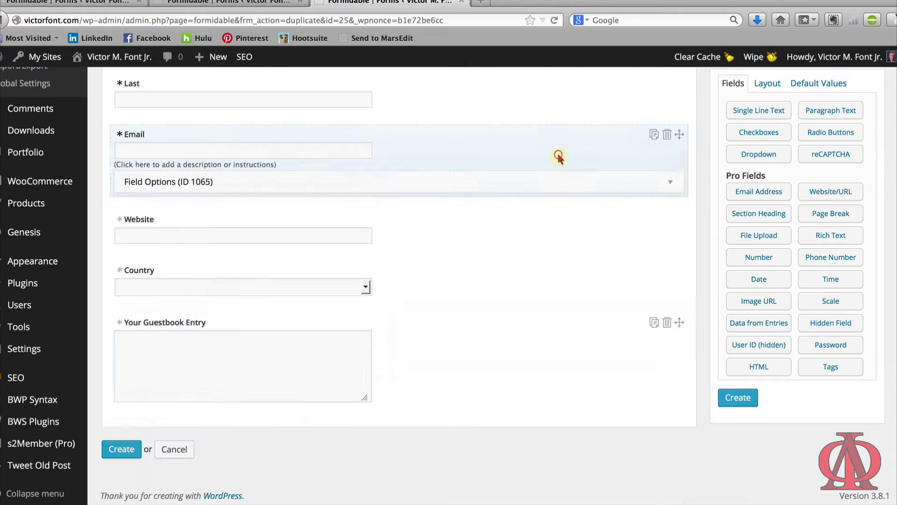
pyautogui.click(672, 182)
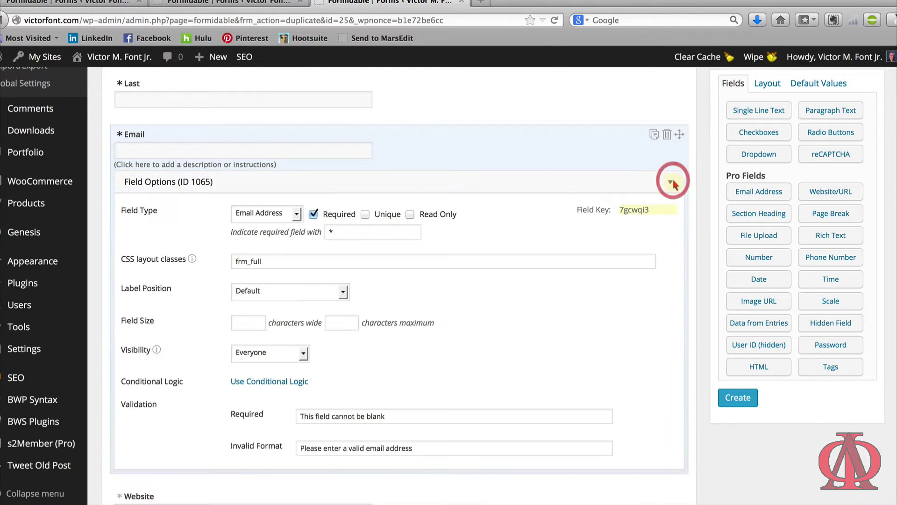
pyautogui.click(313, 214)
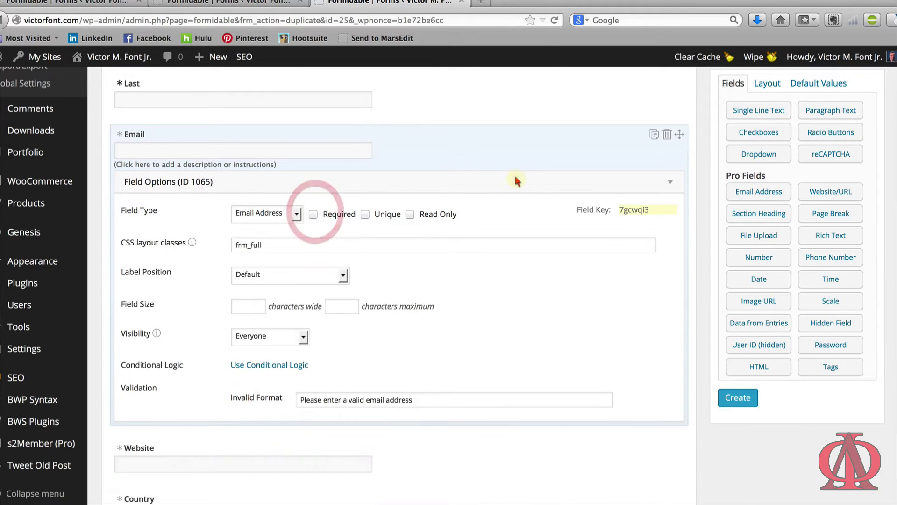
pyautogui.scroll(3, 517, 180)
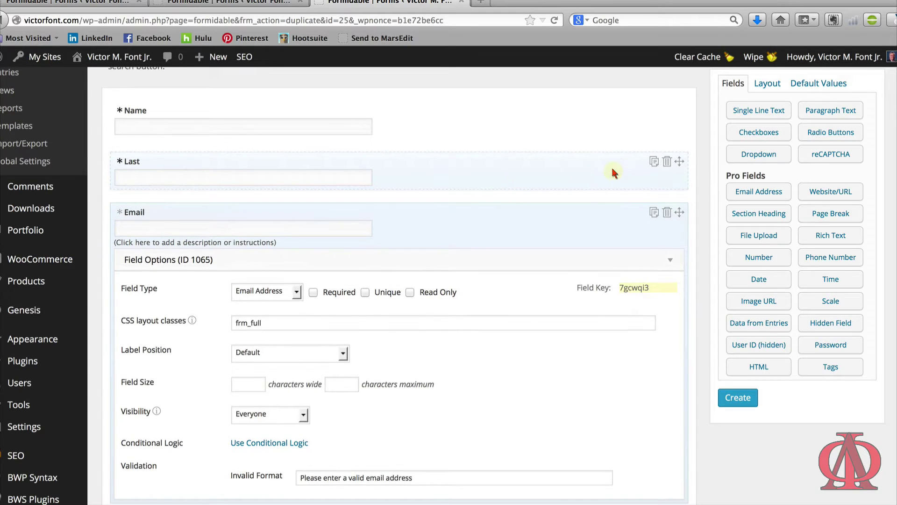
# Step: Make the Last and First name fields optional and create the Search form
pyautogui.click(612, 169)
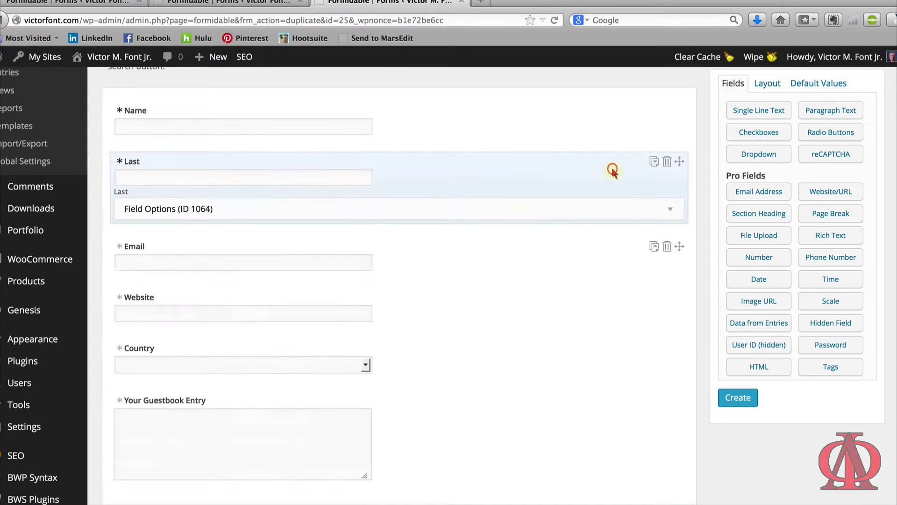
pyautogui.click(655, 209)
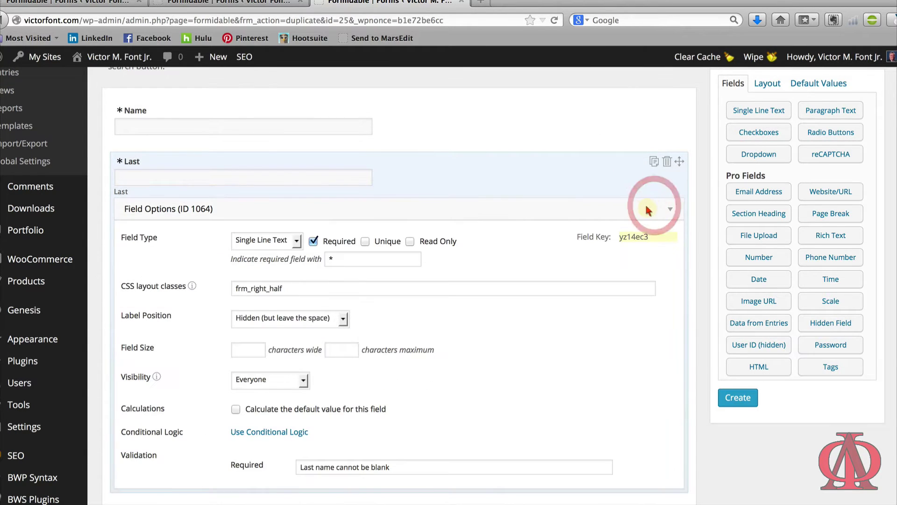
pyautogui.click(313, 241)
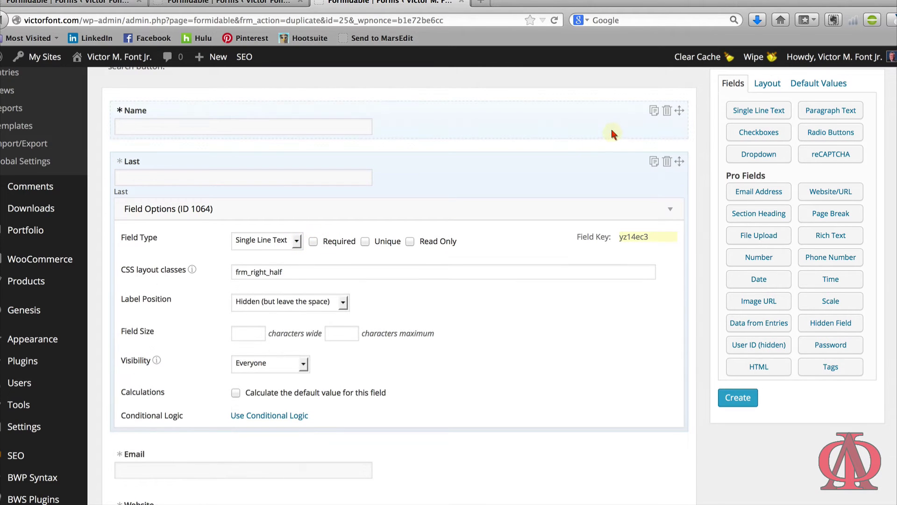
pyautogui.click(612, 130)
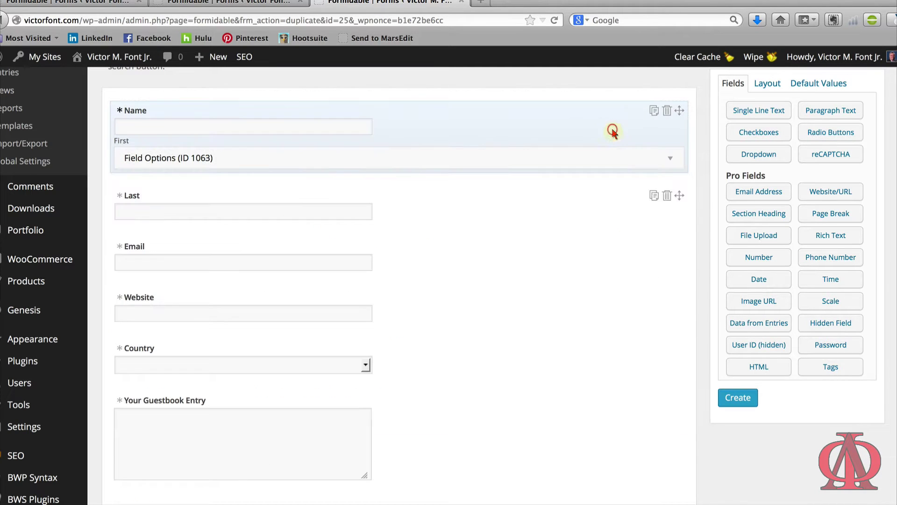
pyautogui.click(669, 159)
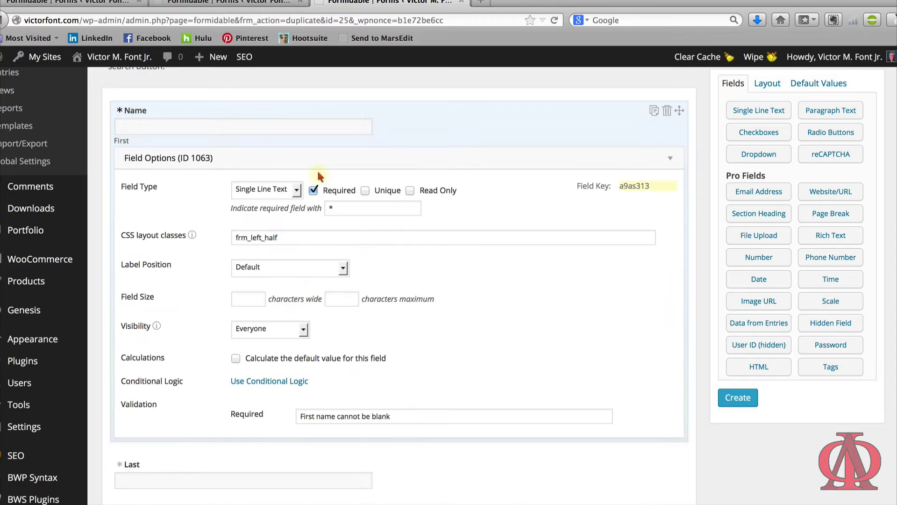
pyautogui.click(313, 190)
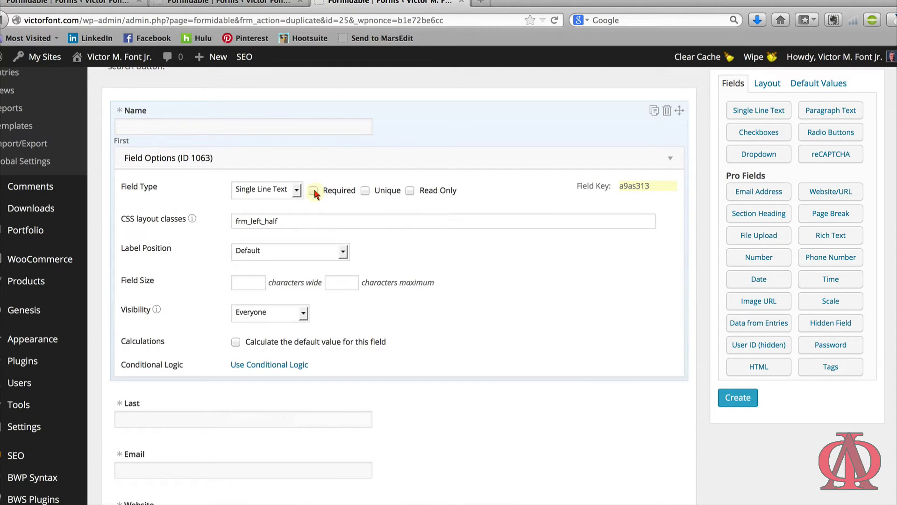
pyautogui.click(730, 399)
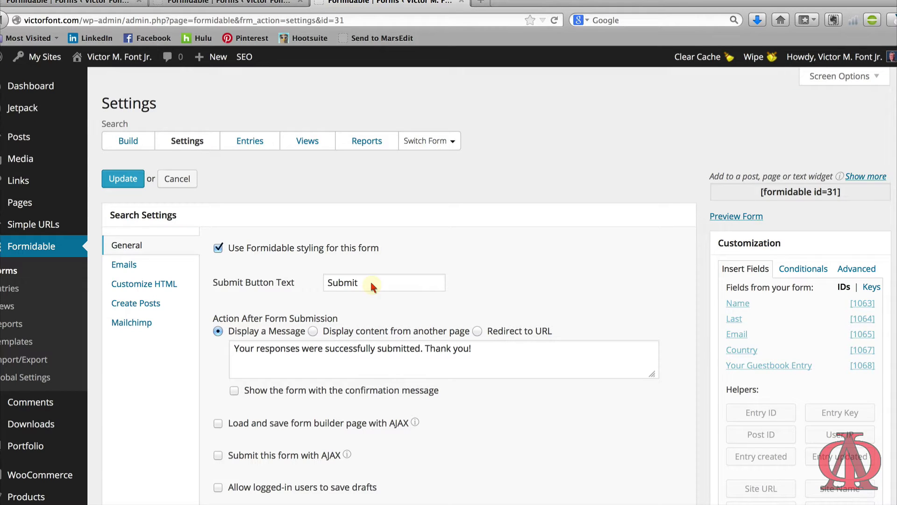
# Step: Set the submit button text to 'Search' and redirect to the pasted search-results URL
pyautogui.moveTo(372, 285); pyautogui.dragTo(323, 283)
pyautogui.write('Se')
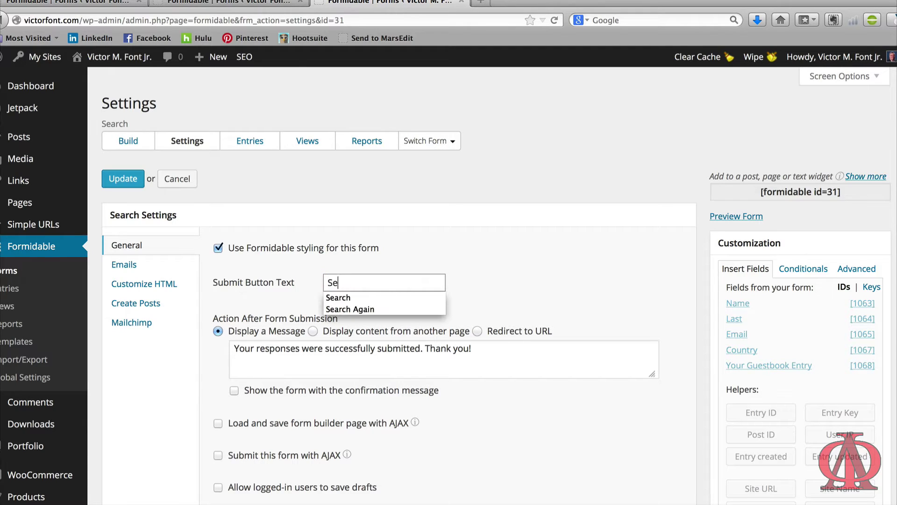
pyautogui.write('arch')
pyautogui.press('Tab')
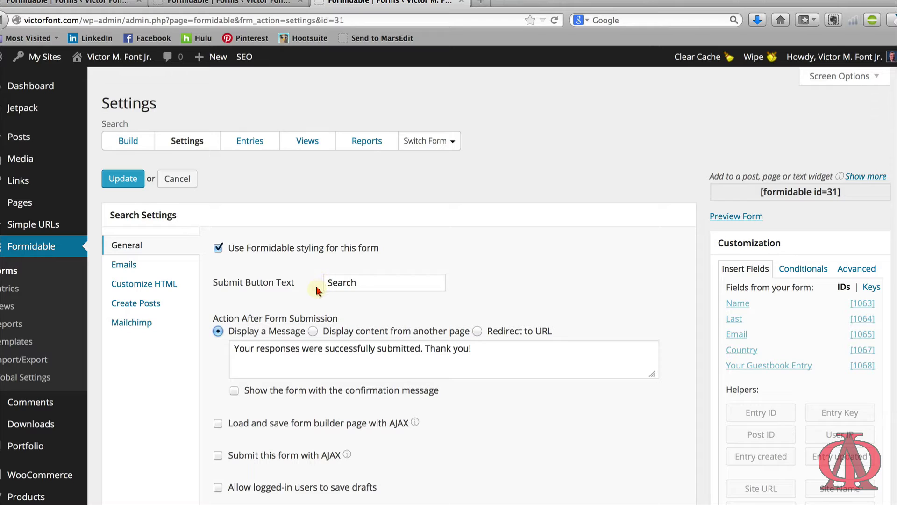
pyautogui.click(478, 331)
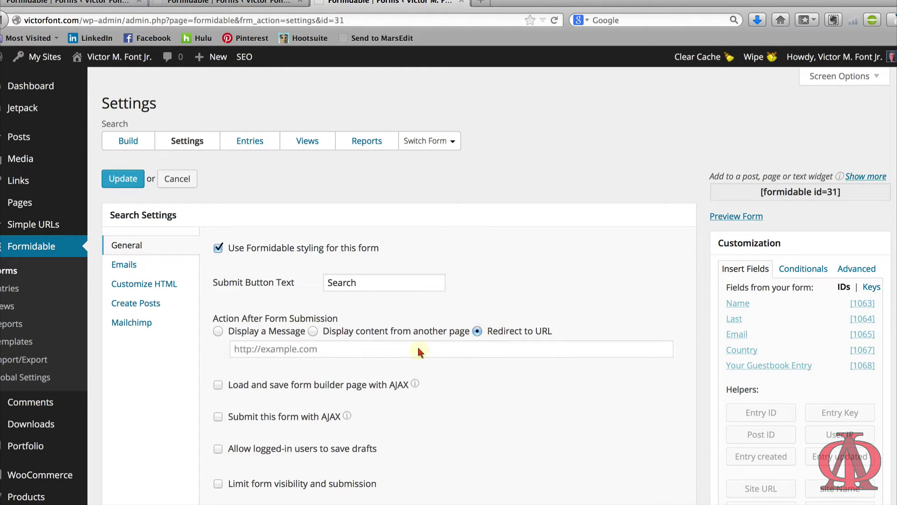
pyautogui.click(417, 351)
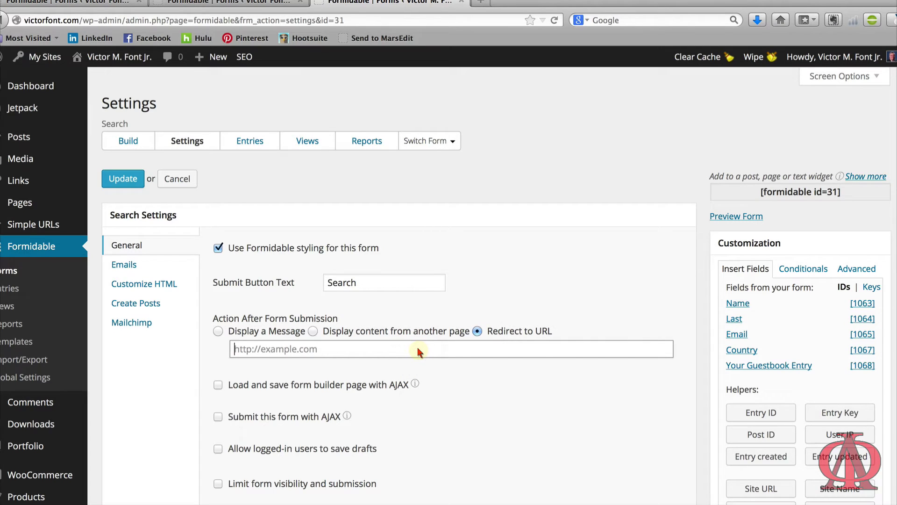
pyautogui.press('super+v')
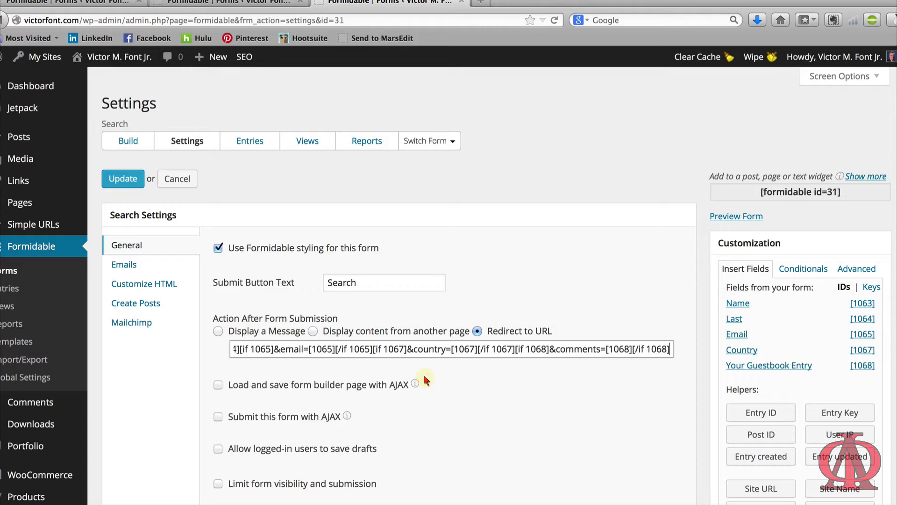
# Step: Turn off the math captcha and stop storing entries for this form
pyautogui.scroll(-5, 424, 377)
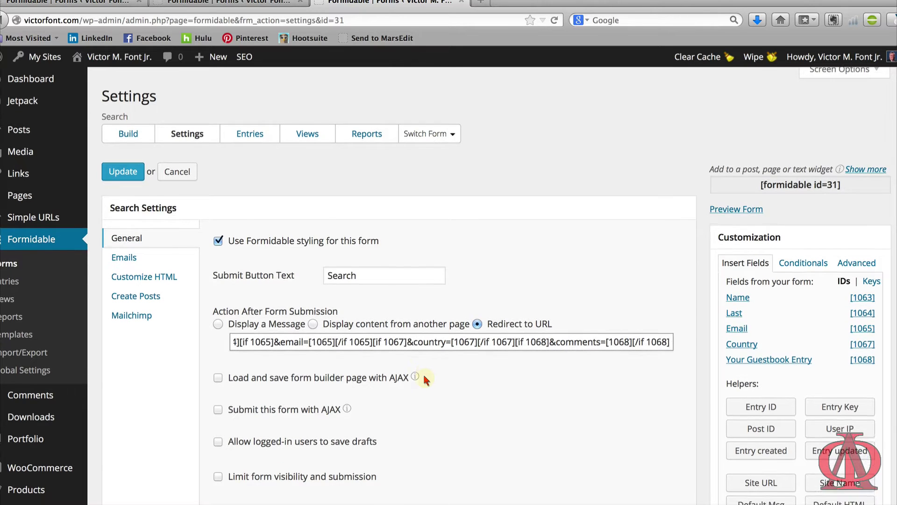
pyautogui.scroll(-3, 426, 380)
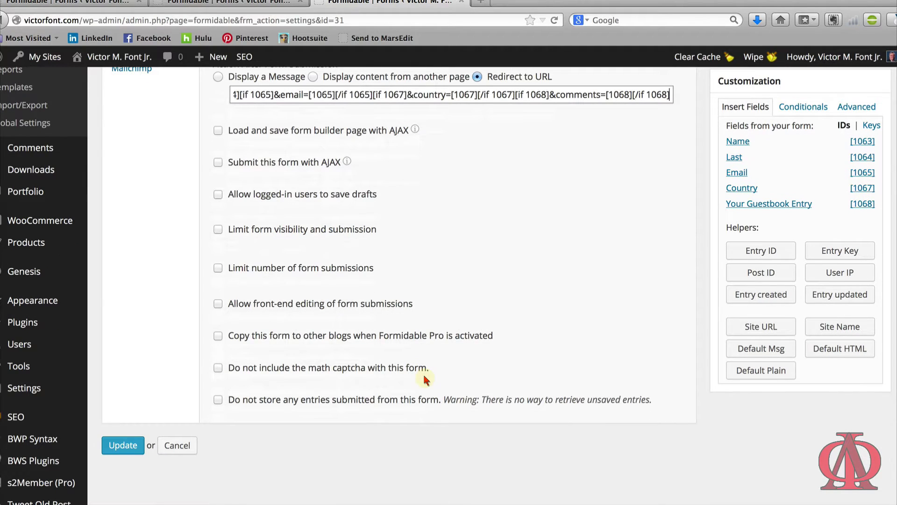
pyautogui.scroll(-1, 424, 379)
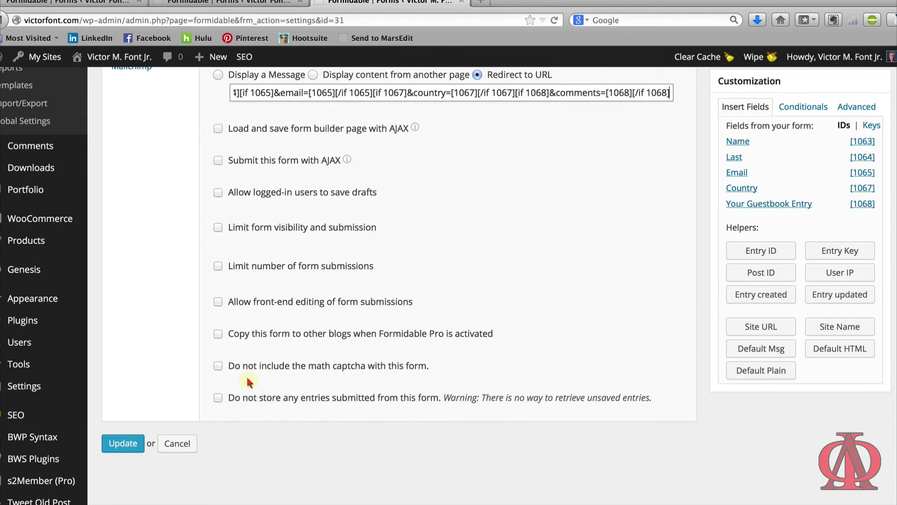
pyautogui.click(219, 366)
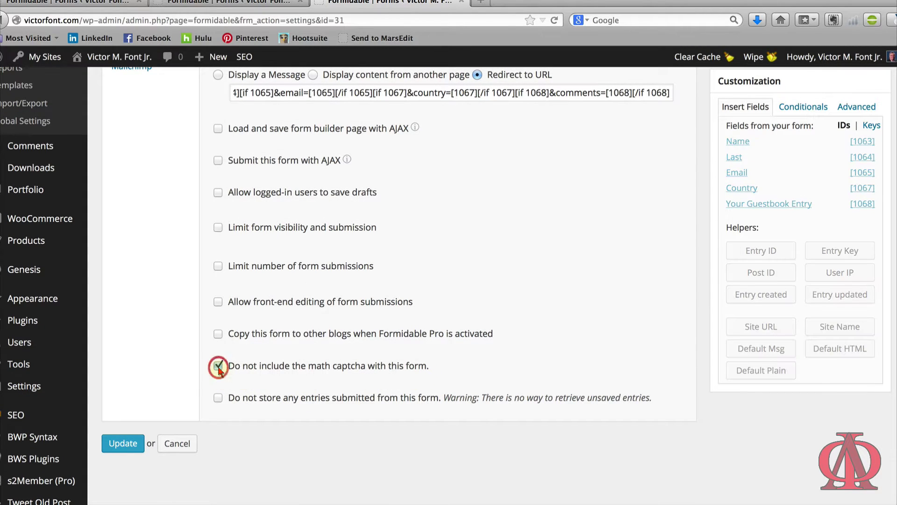
pyautogui.click(217, 398)
pyautogui.scroll(4, 177, 376)
pyautogui.scroll(-1, 177, 376)
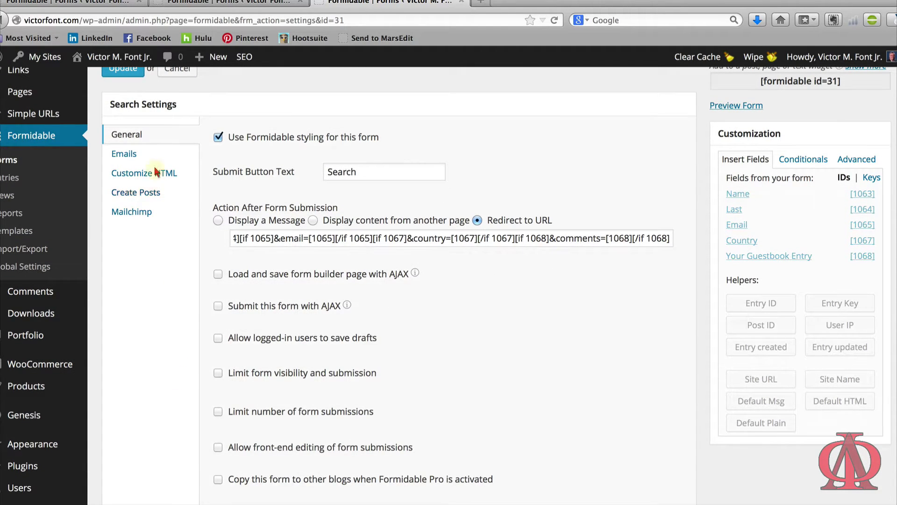
# Step: Clear the email notification's recipient address and update the form settings
pyautogui.click(127, 154)
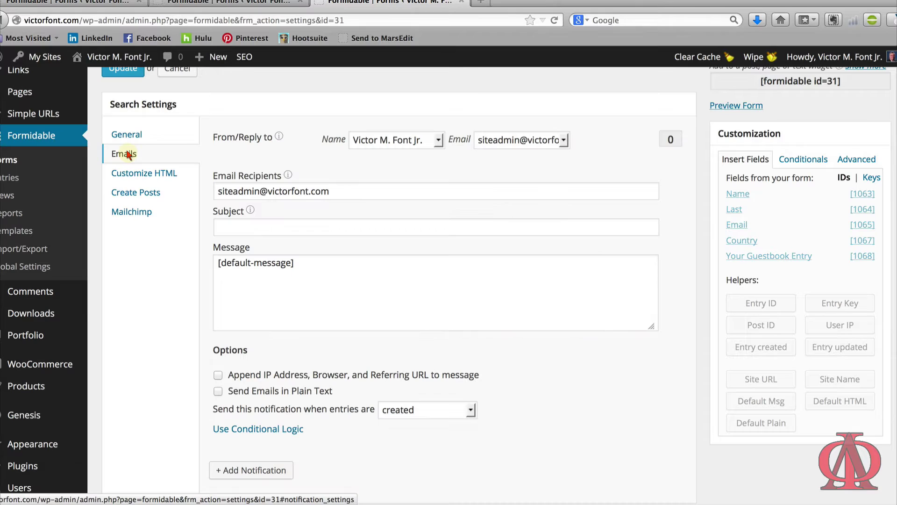
pyautogui.moveTo(352, 195); pyautogui.dragTo(207, 193)
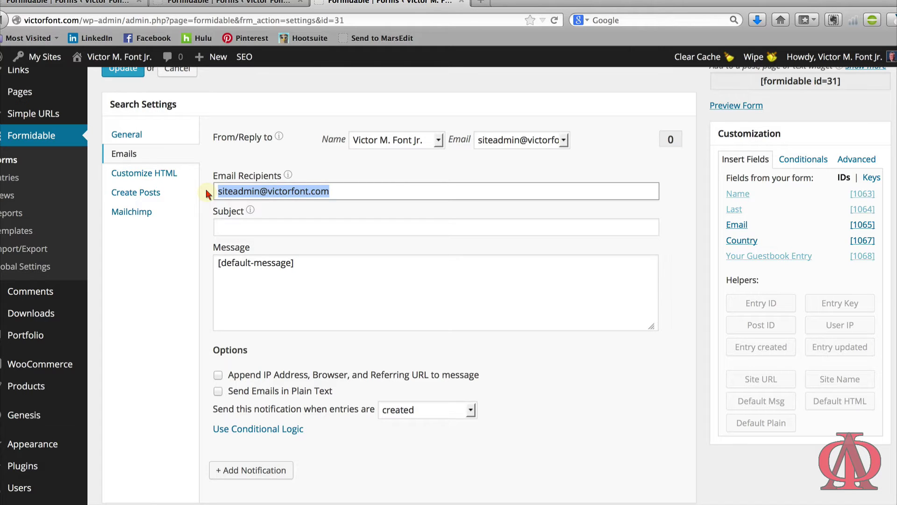
pyautogui.press('BackSpace')
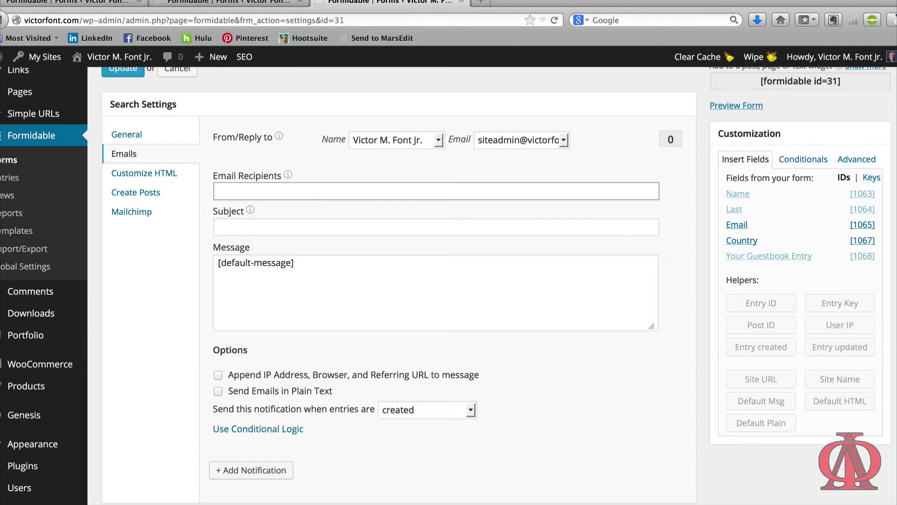
pyautogui.scroll(3, 229, 304)
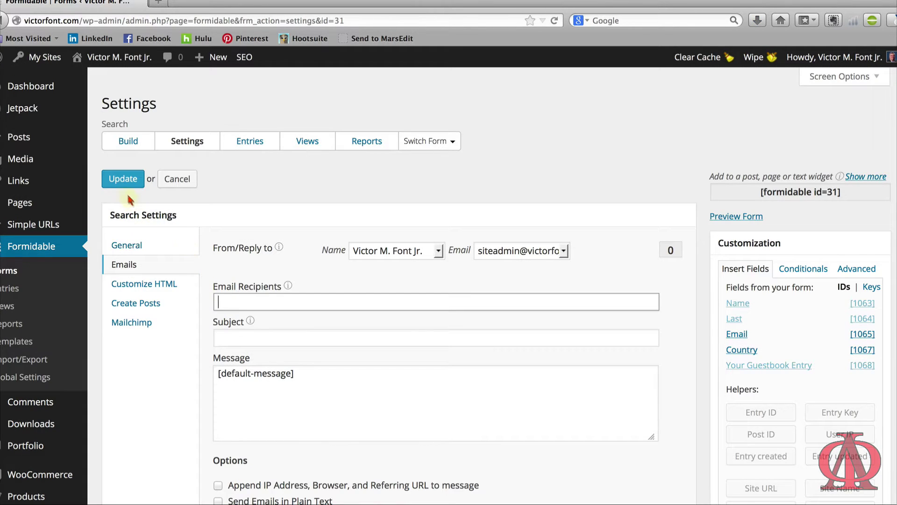
pyautogui.click(123, 180)
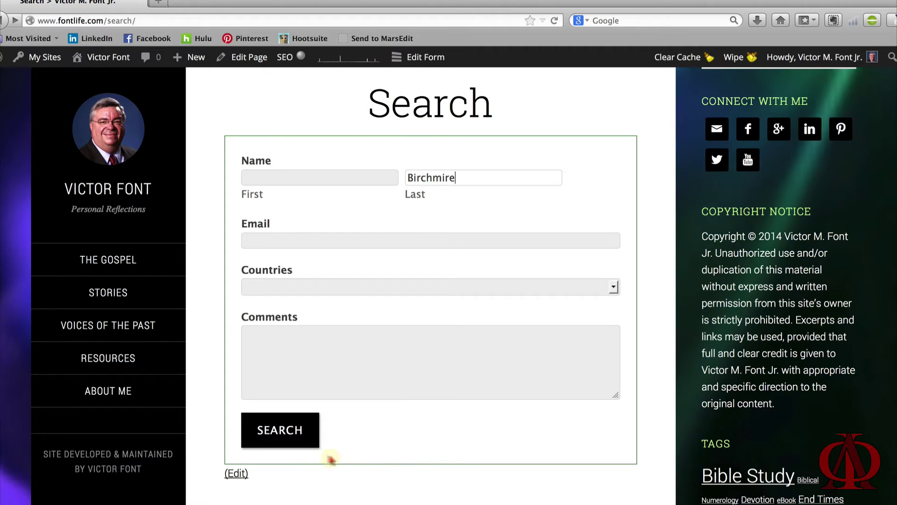
# Step: Run the last-name search and select the query string in the results URL
pyautogui.click(299, 448)
pyautogui.click(289, 431)
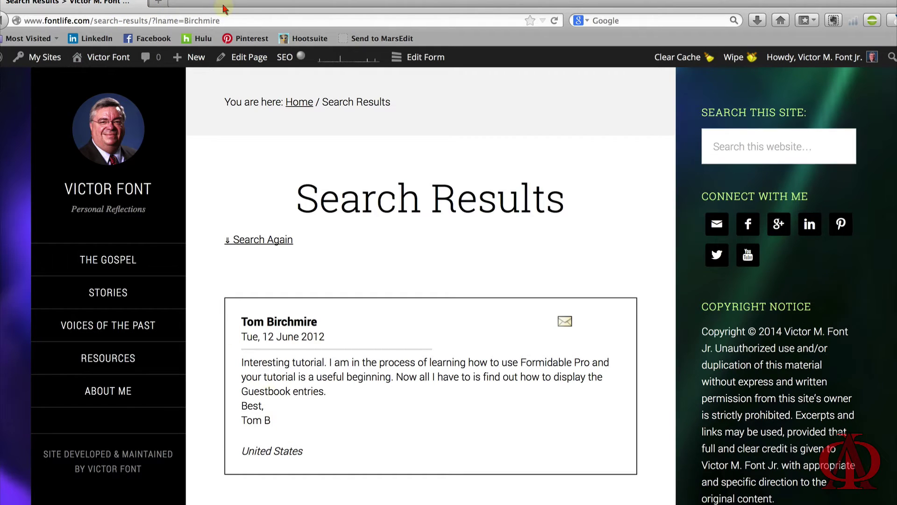
pyautogui.moveTo(225, 19); pyautogui.dragTo(96, 21)
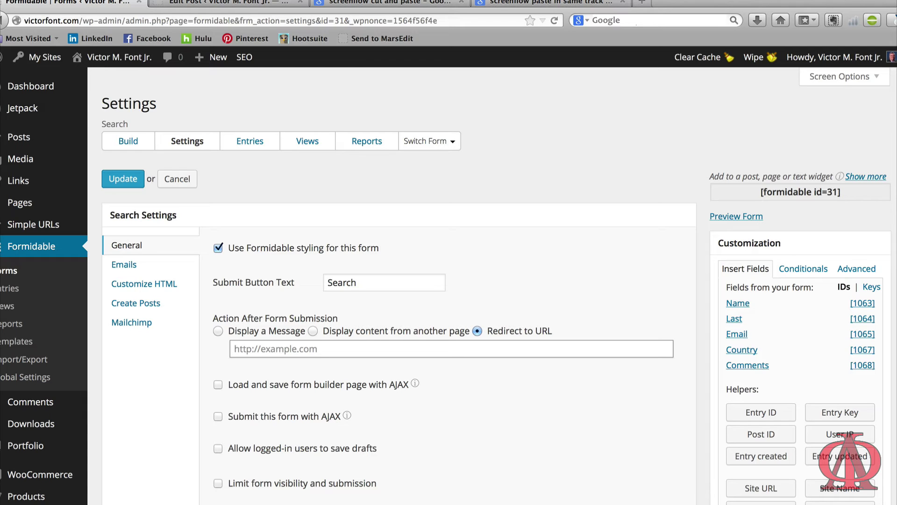
# Step: Show the conditional [if 1063]–[if 1068] shortcodes in the Customization panel
pyautogui.click(800, 270)
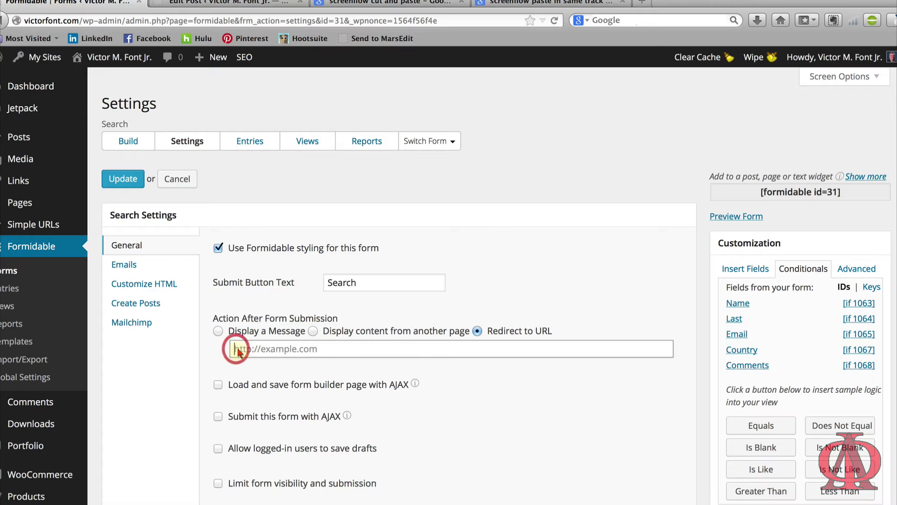
# Step: Enter the search-results base URL and append [if] blocks for Last, Name, Email, Country and Comments
pyautogui.write('ttp://victorfont.com/sear')
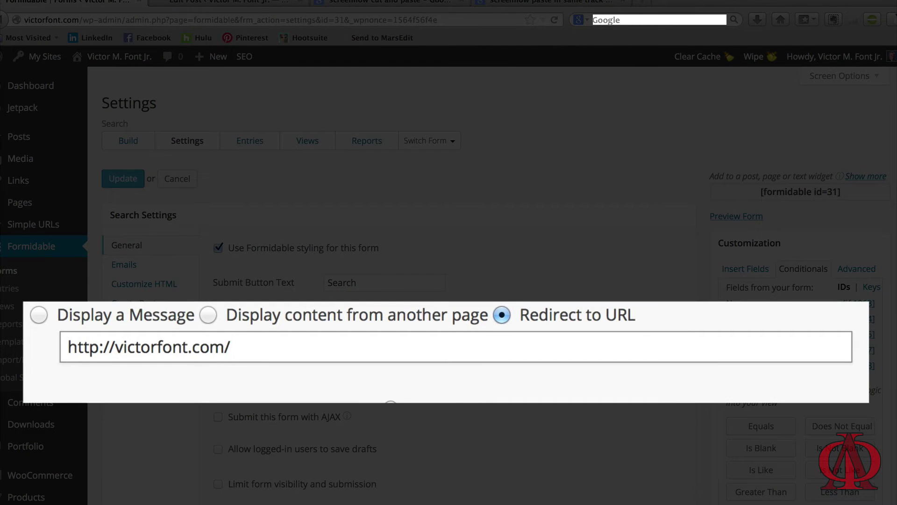
pyautogui.write('ch-results/?')
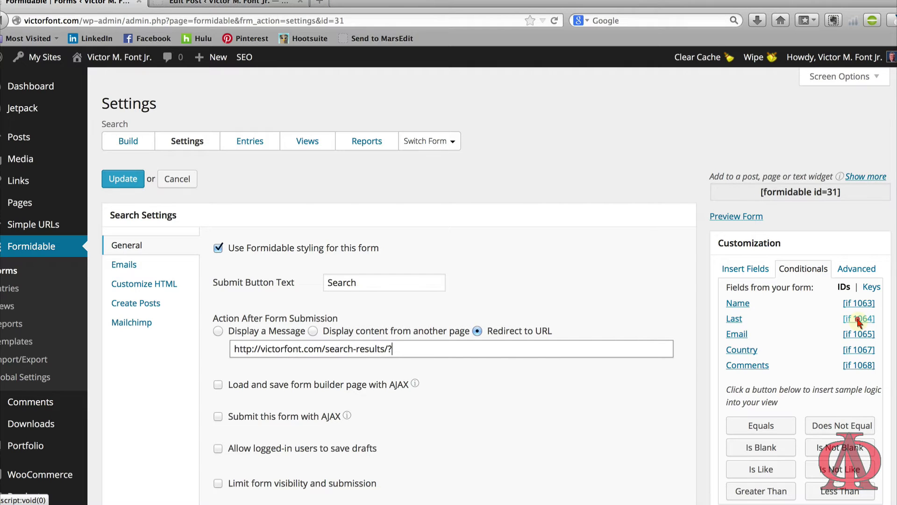
pyautogui.click(858, 318)
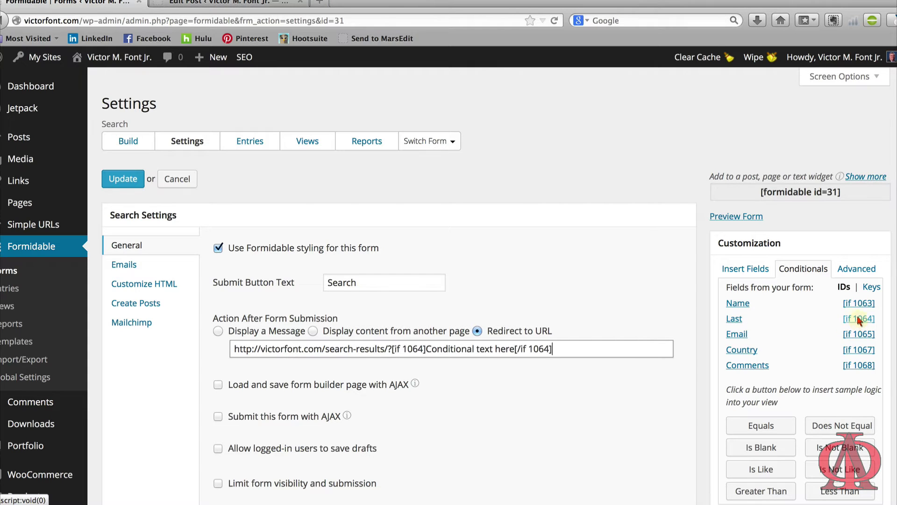
pyautogui.click(859, 303)
pyautogui.click(859, 333)
pyautogui.click(859, 349)
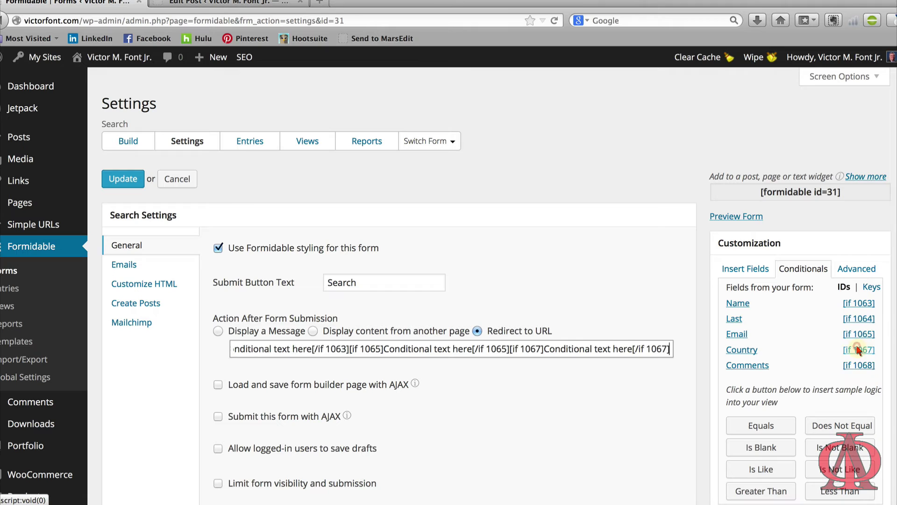
pyautogui.click(859, 365)
pyautogui.tripleClick(547, 349)
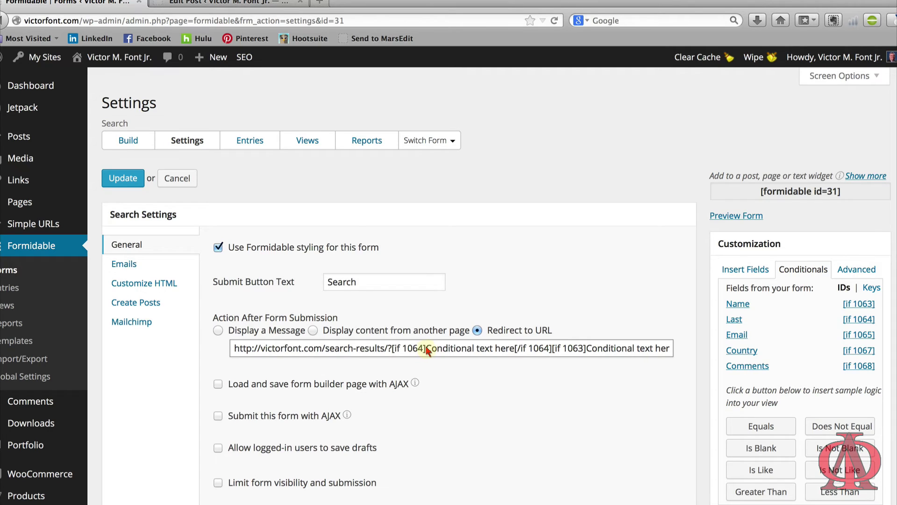
pyautogui.moveTo(427, 350); pyautogui.dragTo(514, 351)
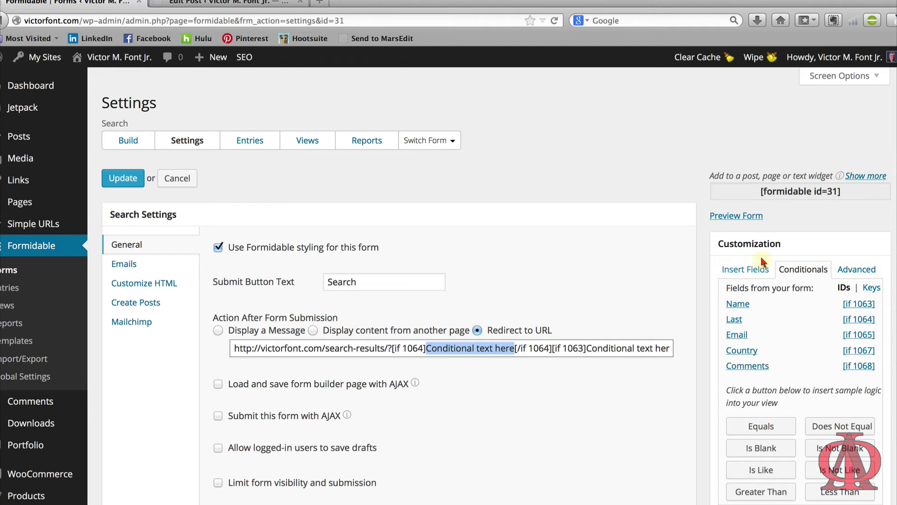
# Step: Fill the Last and Name blocks with lname= and &fname= plus their field values
pyautogui.click(752, 270)
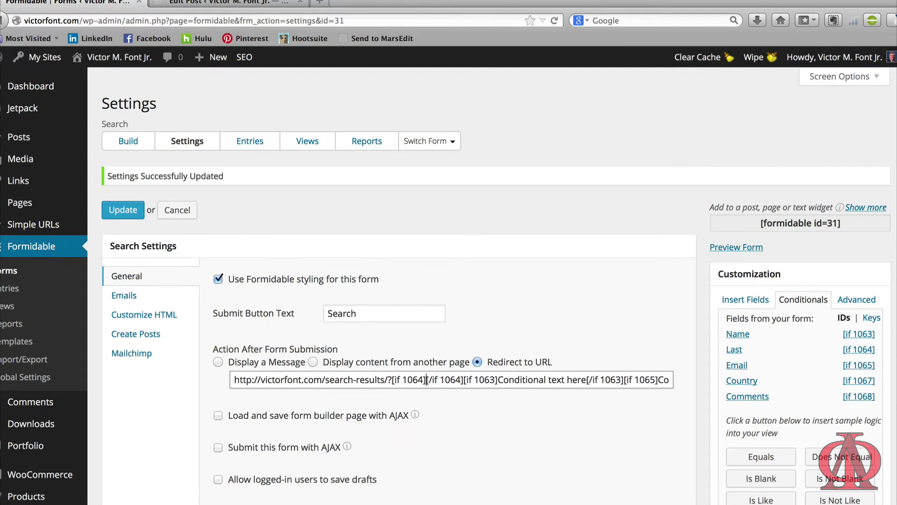
pyautogui.write('lname')
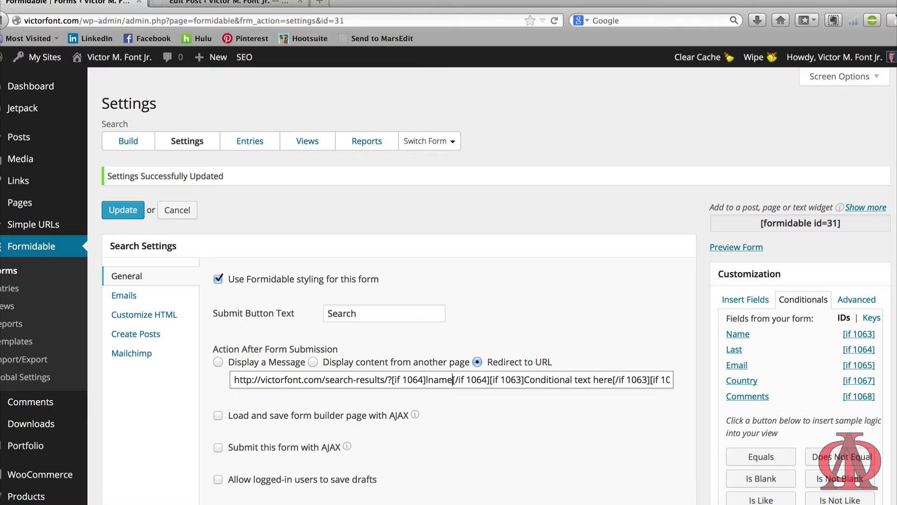
pyautogui.write('=')
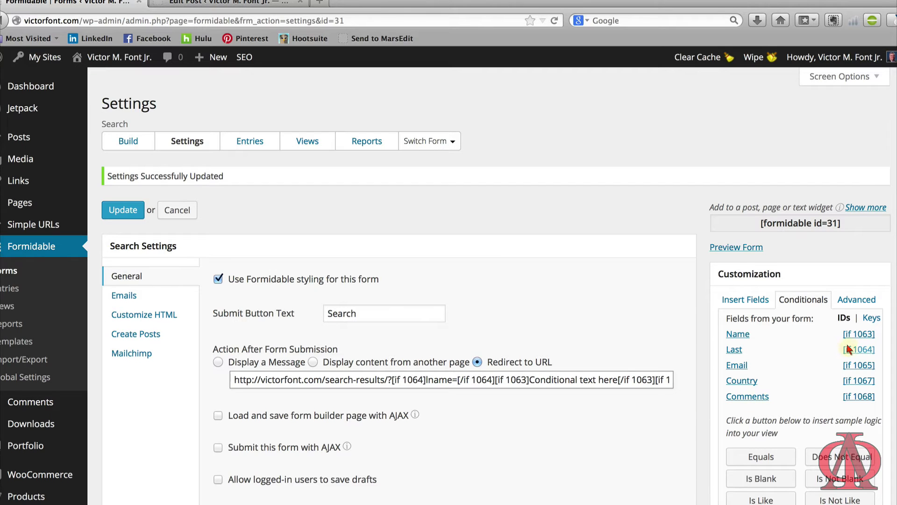
pyautogui.click(754, 298)
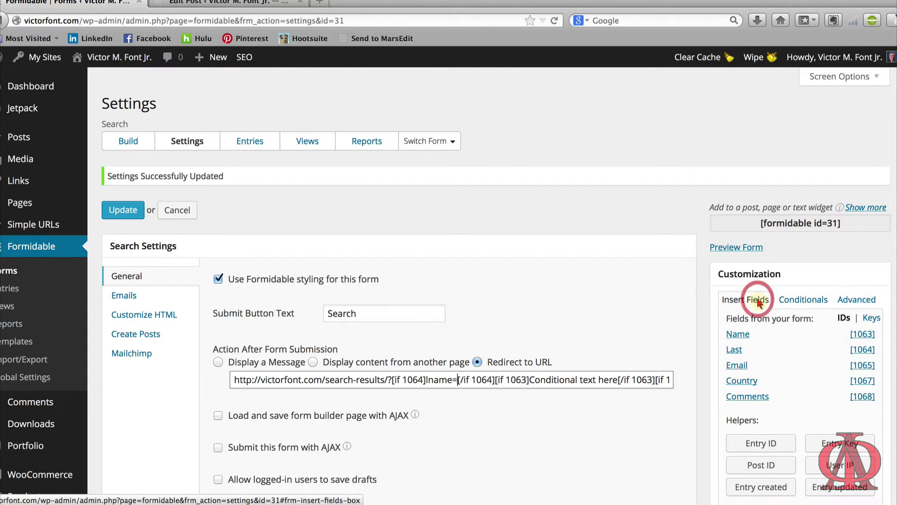
pyautogui.click(862, 349)
pyautogui.moveTo(556, 377); pyautogui.dragTo(641, 380)
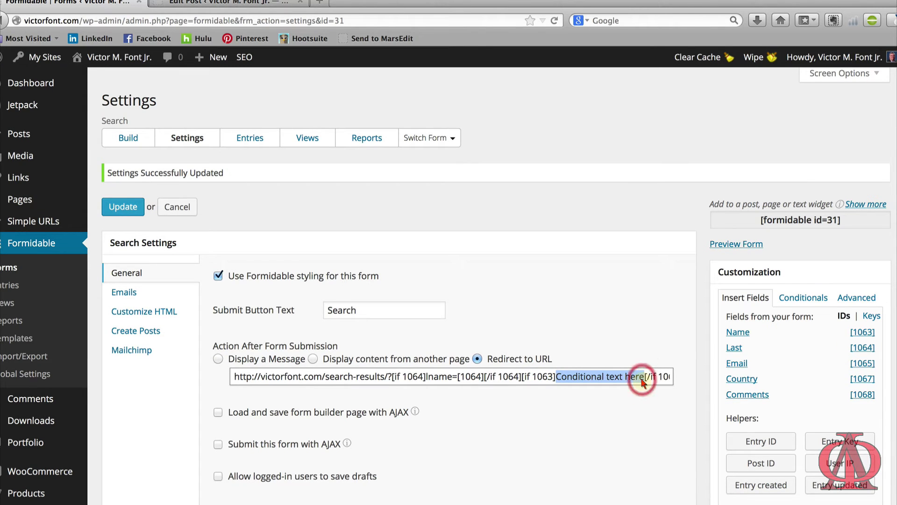
pyautogui.press('BackSpace')
pyautogui.write('&fname=')
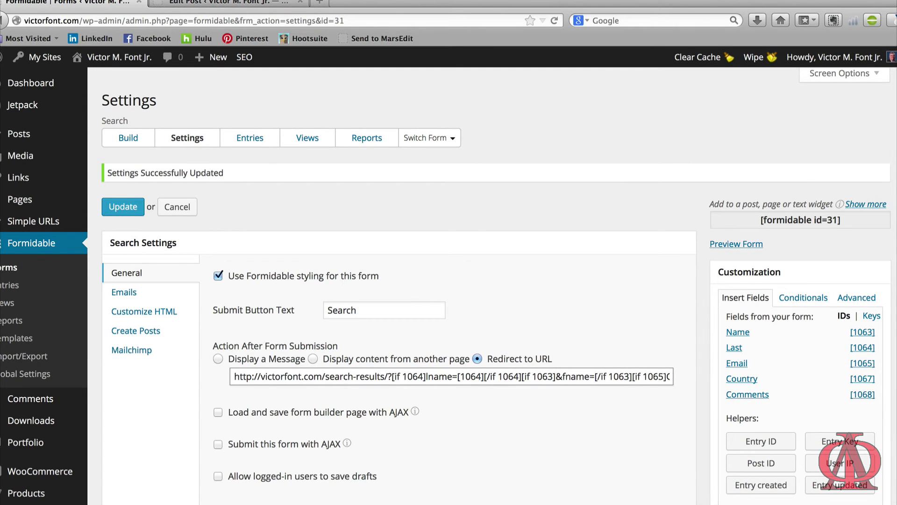
pyautogui.click(861, 332)
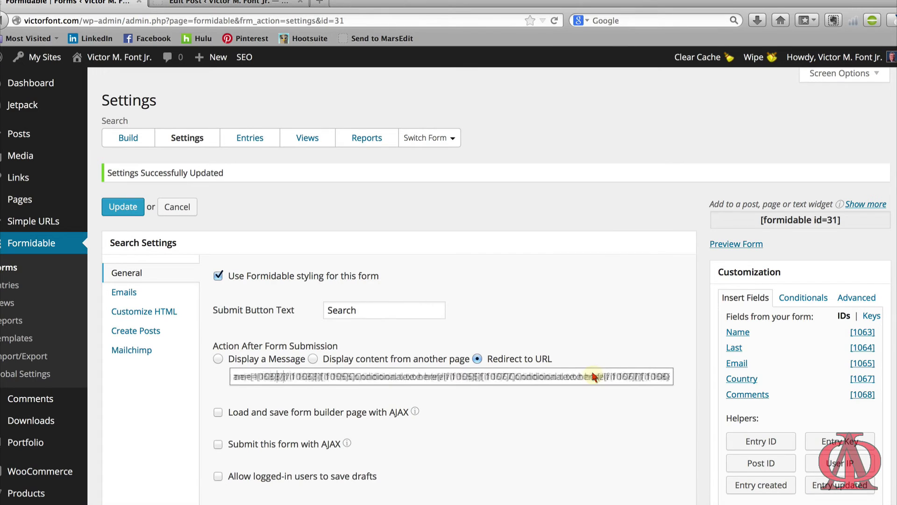
# Step: Add &email=, &country= and &comments= with field values, then save the redirect URL
pyautogui.moveTo(277, 376); pyautogui.dragTo(363, 380)
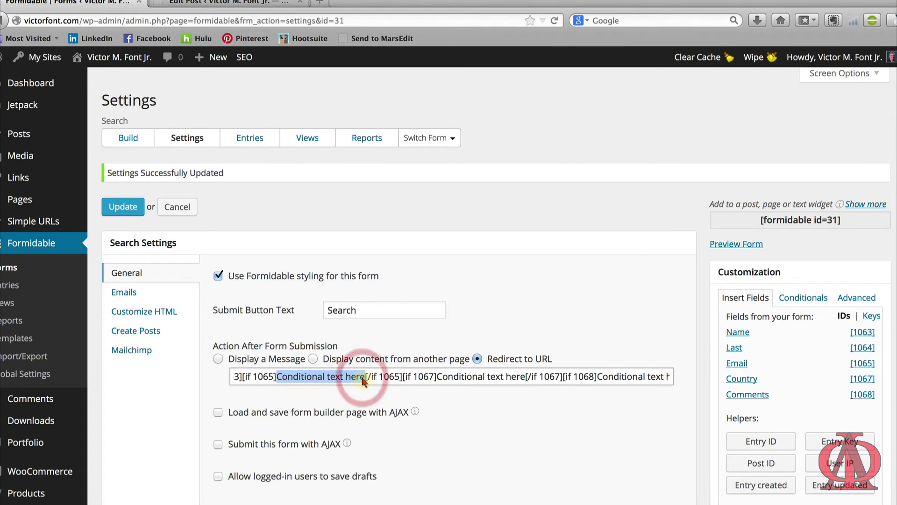
pyautogui.press('BackSpace')
pyautogui.write('&email=')
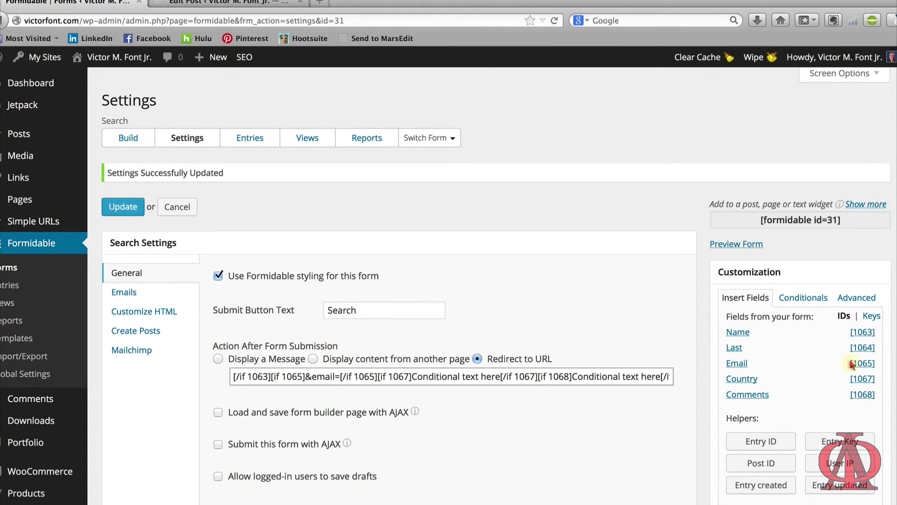
pyautogui.click(862, 363)
pyautogui.moveTo(438, 377); pyautogui.dragTo(530, 380)
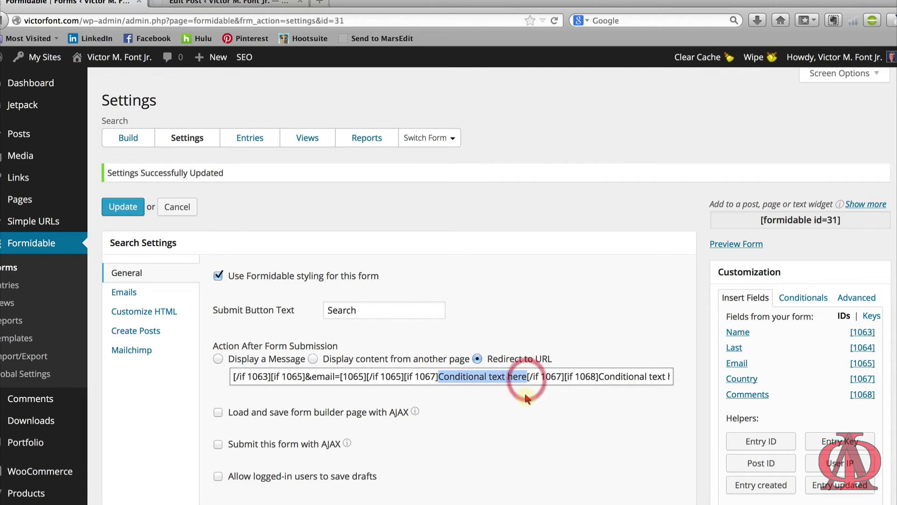
pyautogui.press('BackSpace')
pyautogui.write('&country=')
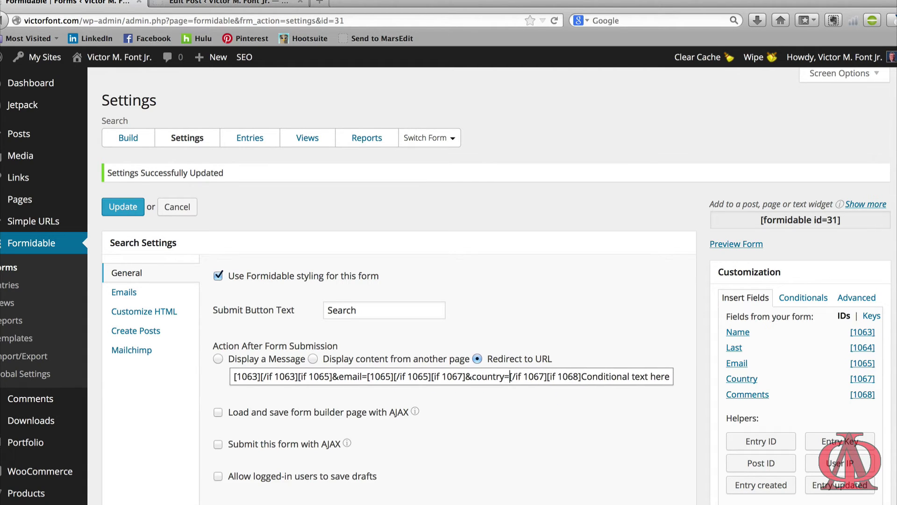
pyautogui.click(862, 378)
pyautogui.moveTo(609, 378); pyautogui.dragTo(629, 388)
pyautogui.write('&comments=')
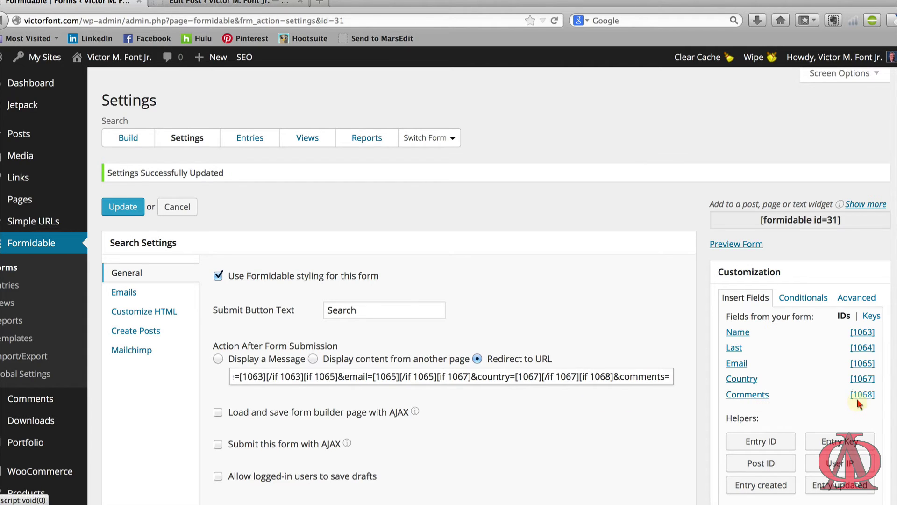
pyautogui.click(862, 395)
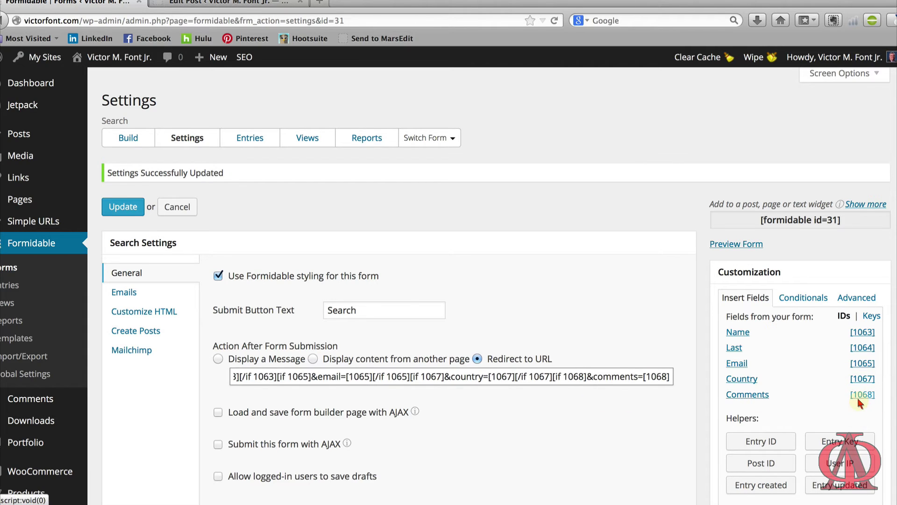
pyautogui.click(116, 211)
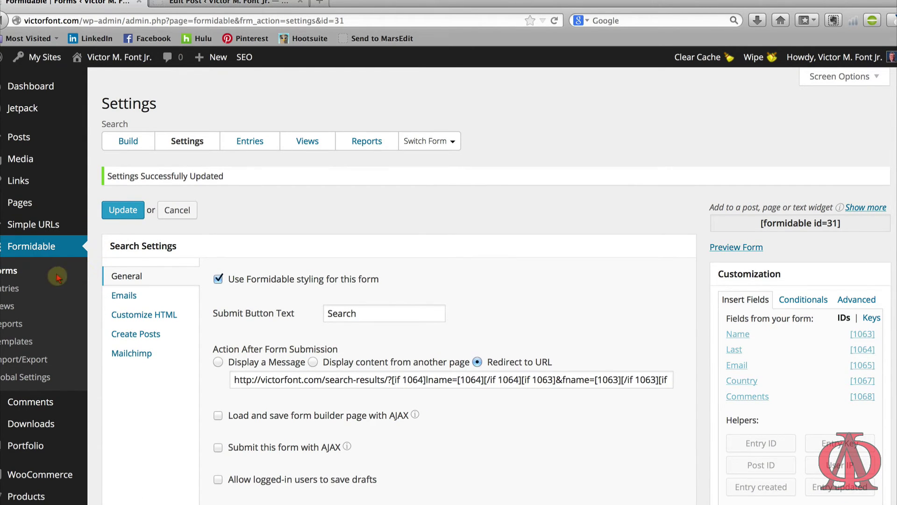
# Step: From the forms list, duplicate the Search form and retitle the copy 'Search Again'
pyautogui.click(14, 276)
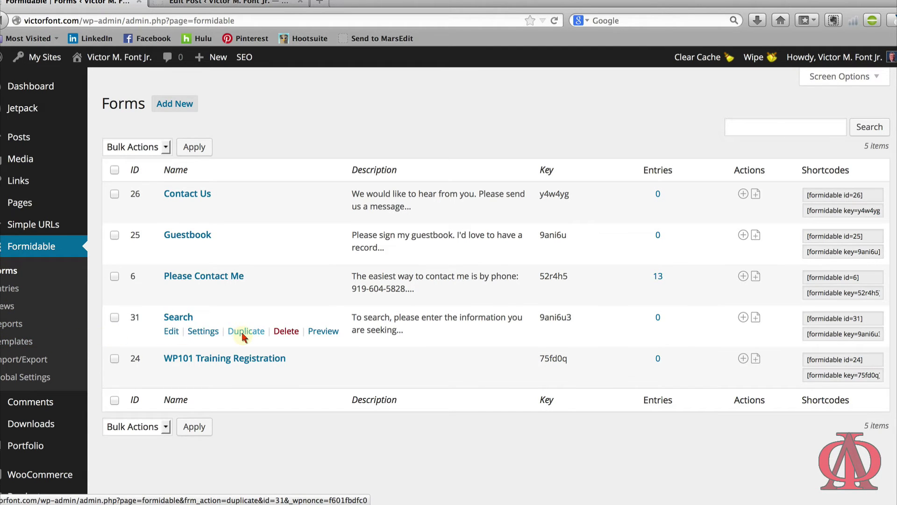
pyautogui.click(243, 333)
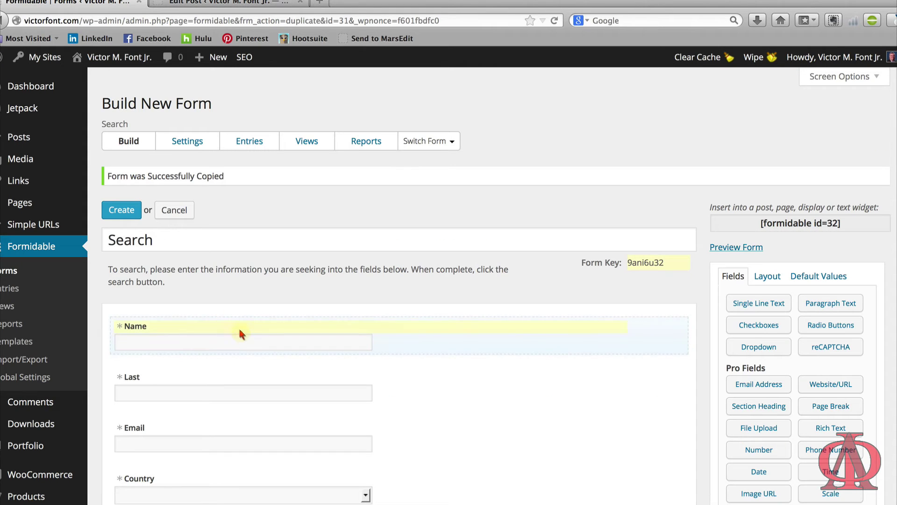
pyautogui.click(196, 248)
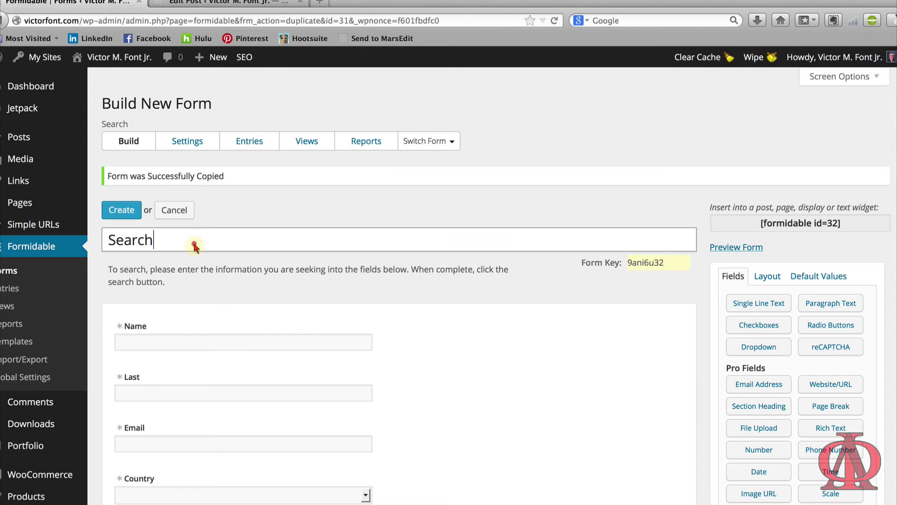
pyautogui.write('Again')
pyautogui.click(124, 219)
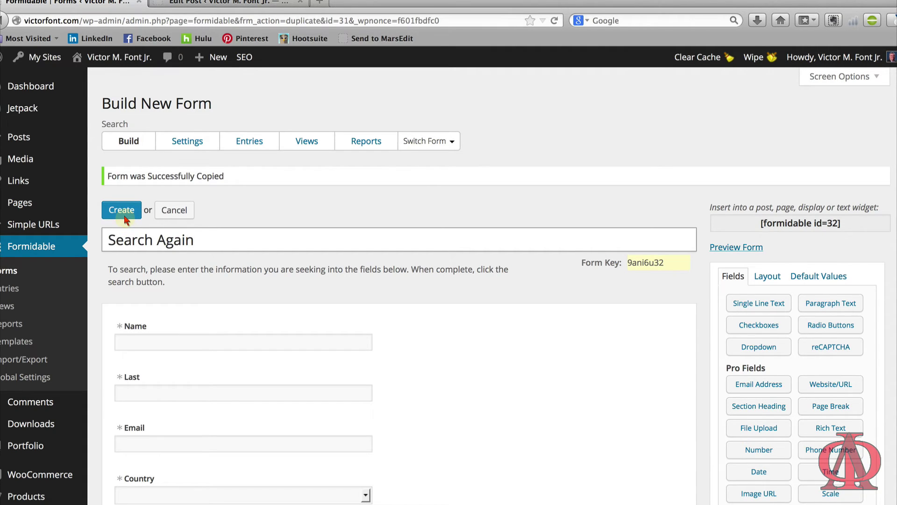
# Step: Set the Search Again form's submit button label to 'Search Again'
pyautogui.click(122, 211)
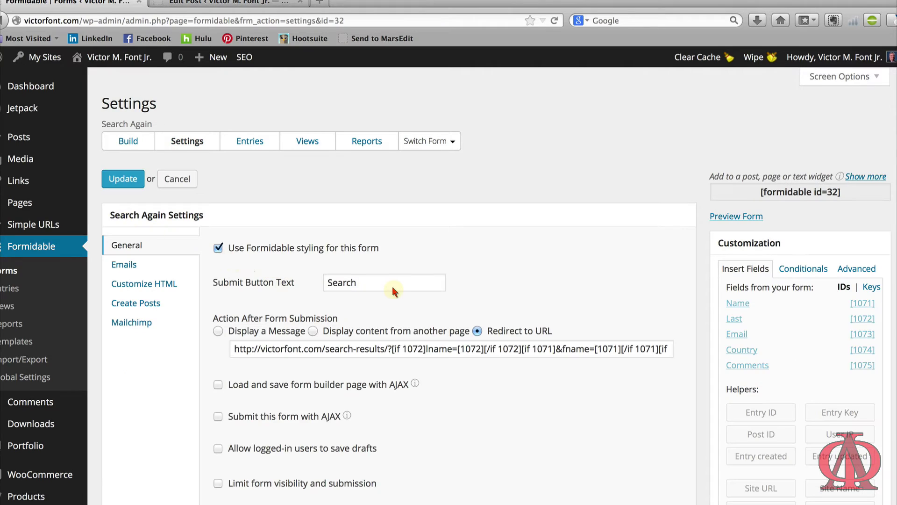
pyautogui.click(392, 285)
pyautogui.press('Down')
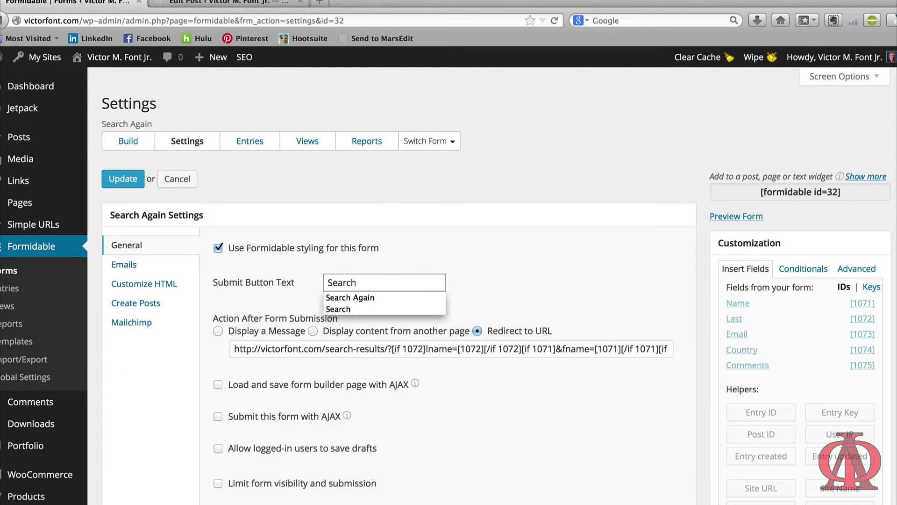
pyautogui.write('Again')
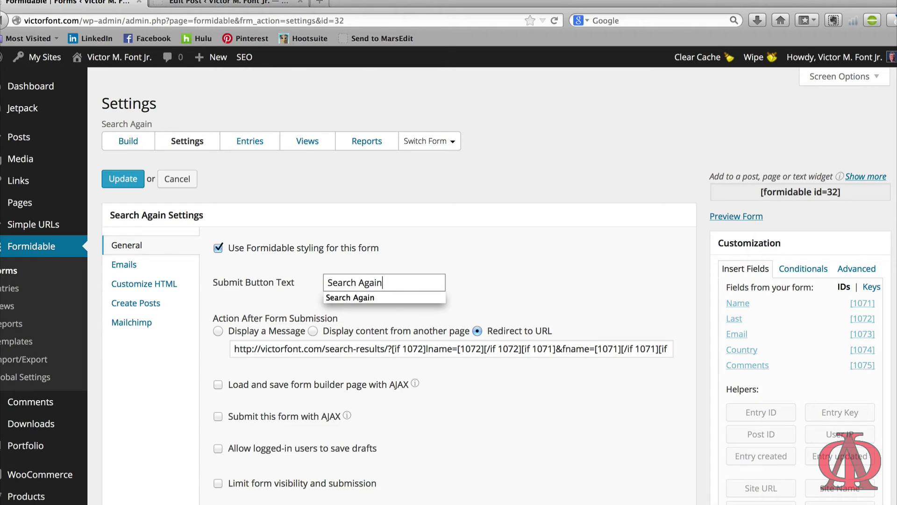
pyautogui.press('Tab')
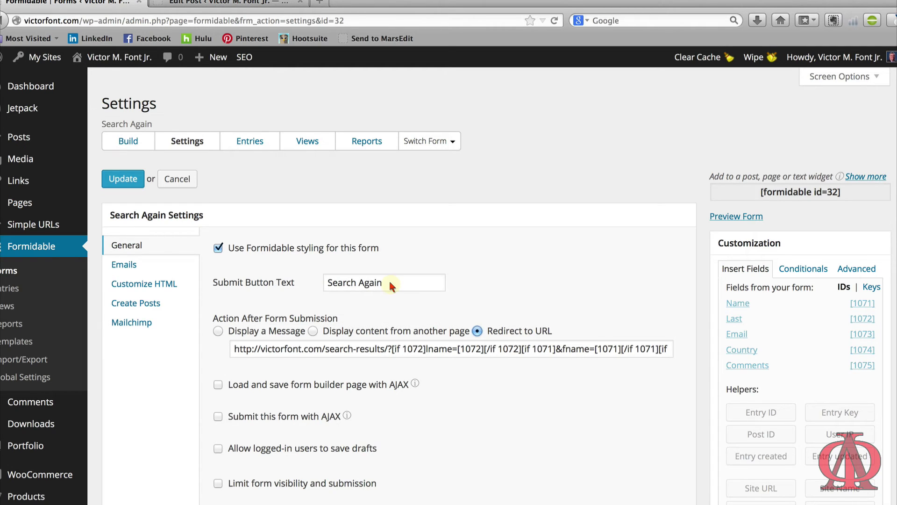
# Step: Clear the redirect URL after '?' and insert conditional blocks for Last, Name, Email, Country and Comments
pyautogui.click(392, 350)
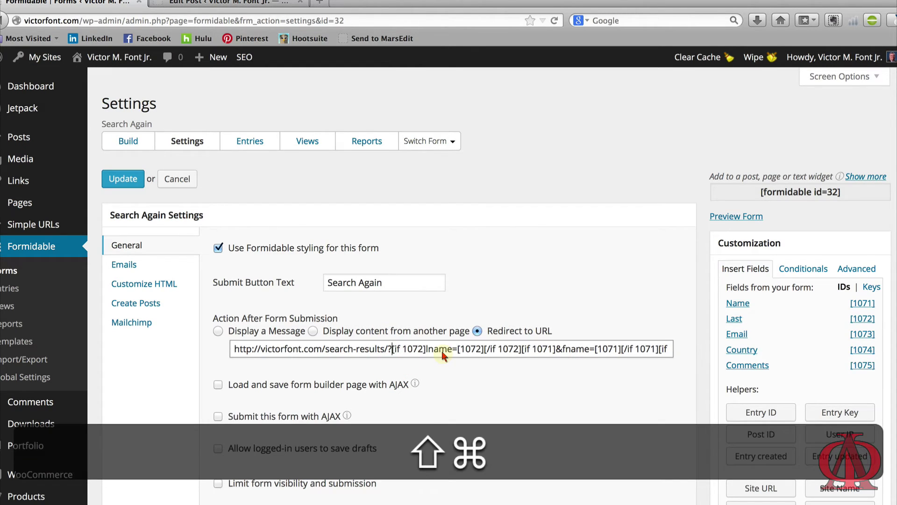
pyautogui.press('shift+super+Right')
pyautogui.press('shift+super+BackSpace')
pyautogui.click(803, 268)
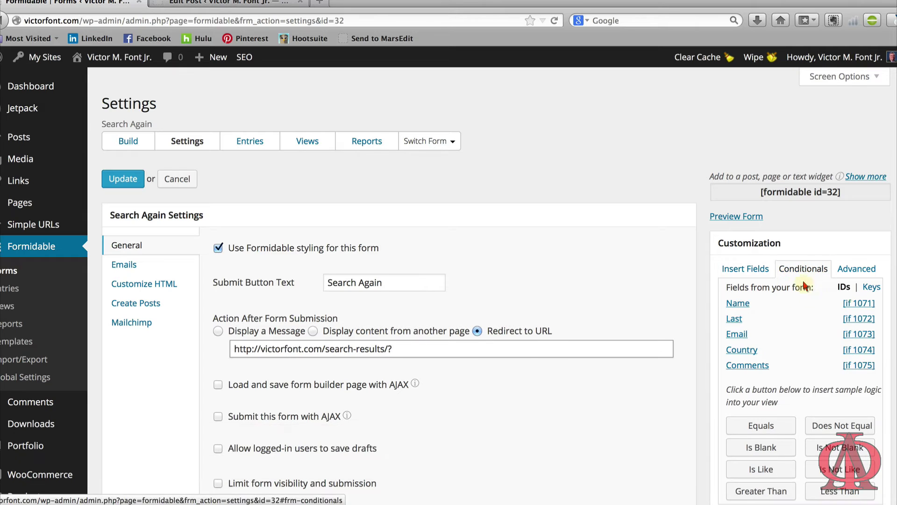
pyautogui.click(858, 318)
pyautogui.click(859, 302)
pyautogui.click(859, 334)
pyautogui.click(858, 350)
pyautogui.click(859, 365)
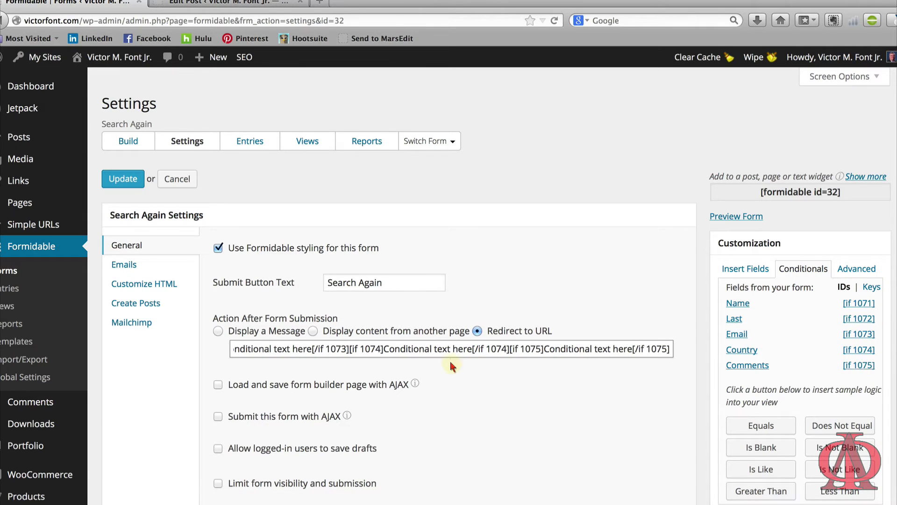
# Step: Replace the Last and Name placeholders with 'lname=' and '&fname=' plus their field values
pyautogui.click(455, 354)
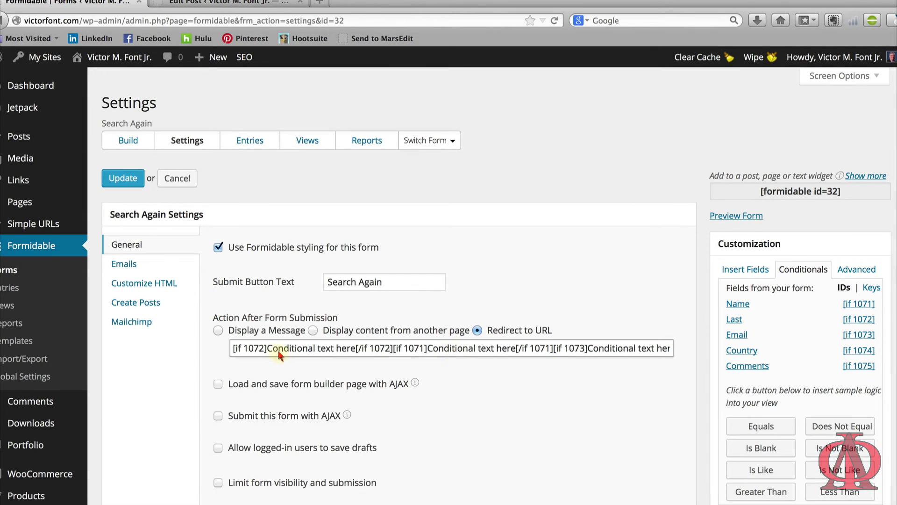
pyautogui.moveTo(268, 349); pyautogui.dragTo(355, 349)
pyautogui.write('lname=')
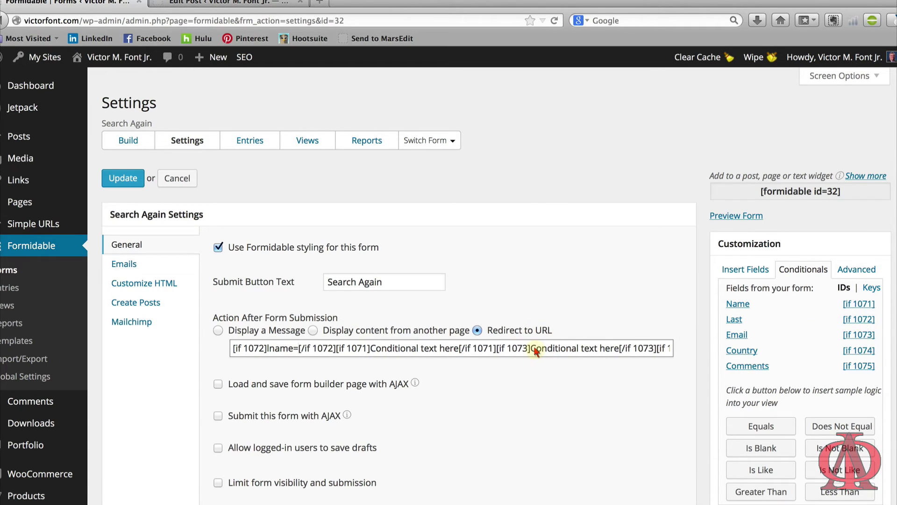
pyautogui.click(740, 270)
pyautogui.click(862, 319)
pyautogui.moveTo(397, 348); pyautogui.dragTo(484, 352)
pyautogui.write('&fname=')
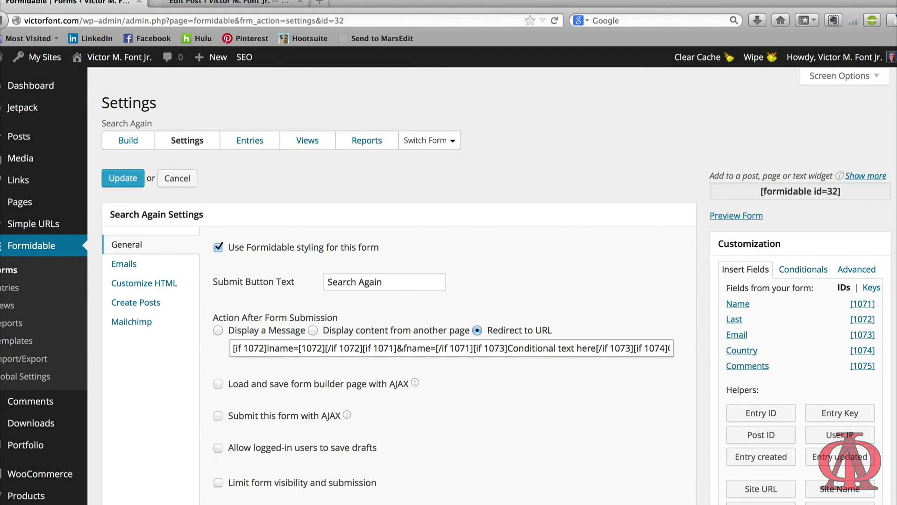
pyautogui.click(862, 305)
# Step: Replace the Email, Country and Comments placeholders with '&email=', '&country=', '&comments=' plus field IDs
pyautogui.moveTo(535, 348); pyautogui.dragTo(622, 349)
pyautogui.write('&email')
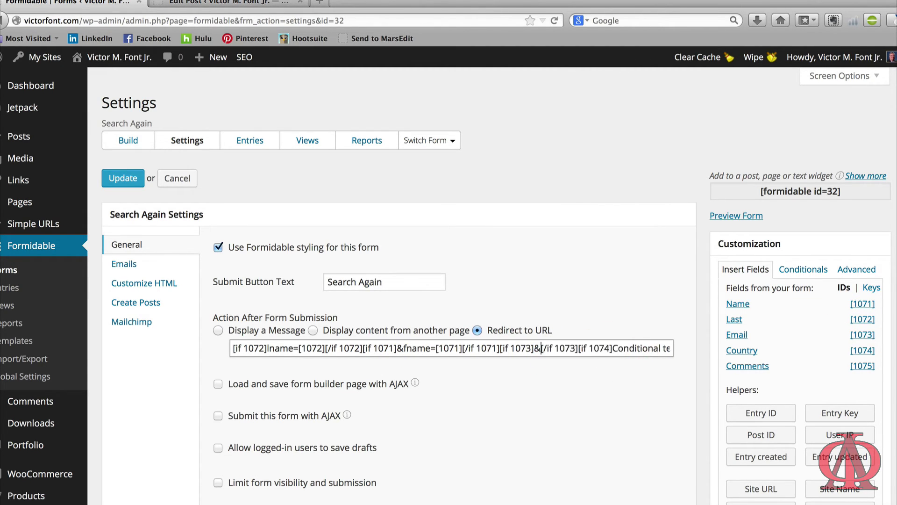
pyautogui.write('=')
pyautogui.click(862, 335)
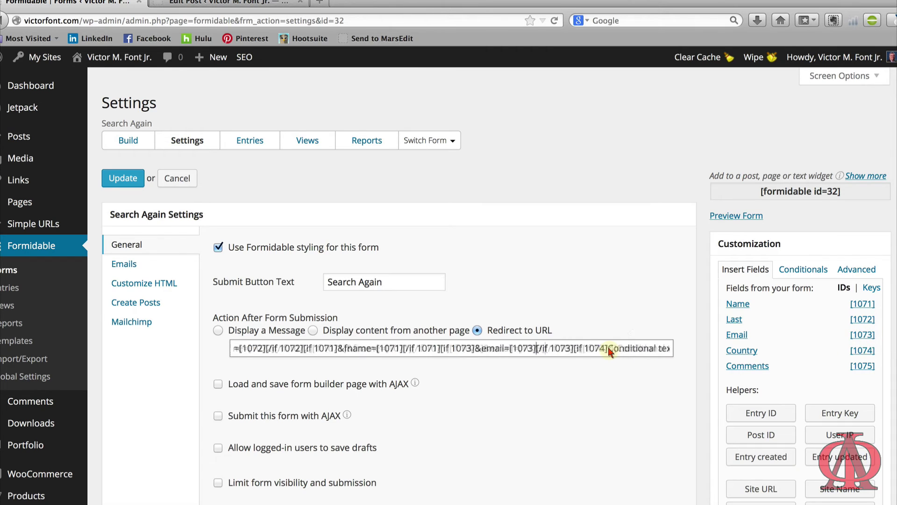
pyautogui.moveTo(384, 349); pyautogui.dragTo(469, 348)
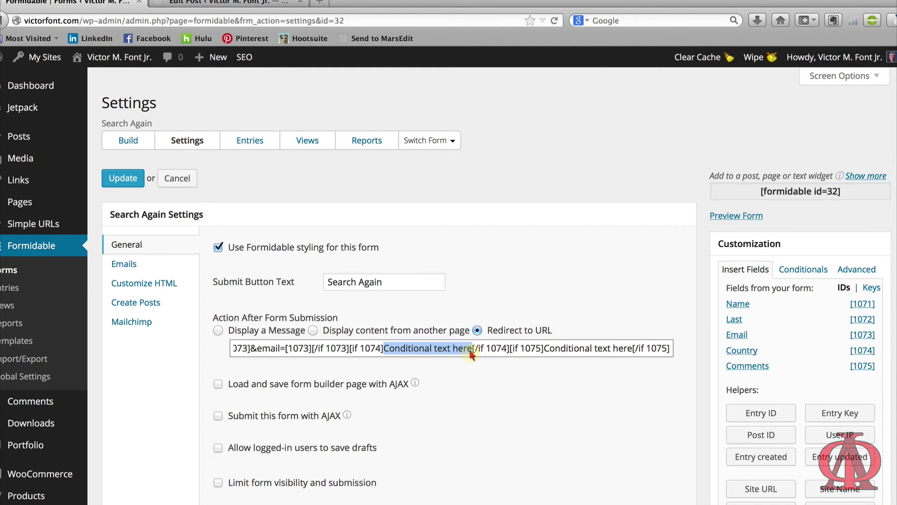
pyautogui.write('&country=')
pyautogui.click(862, 350)
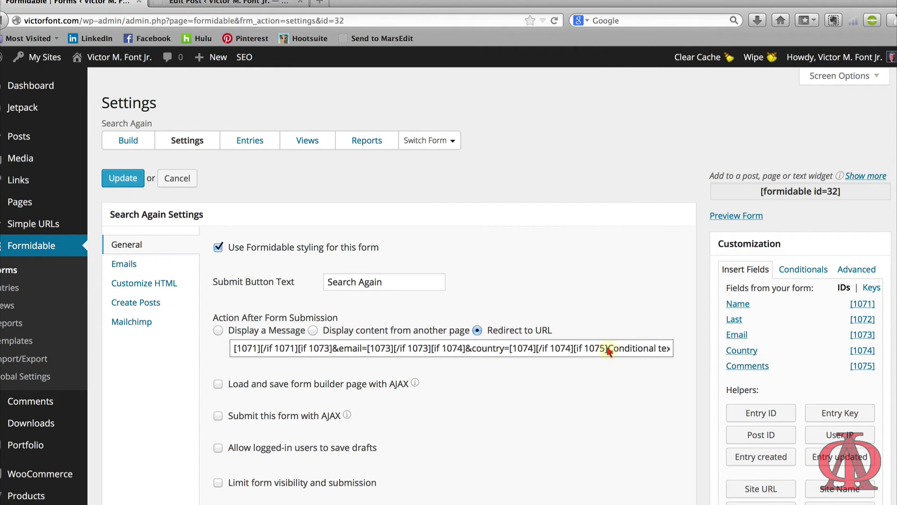
pyautogui.moveTo(605, 348); pyautogui.dragTo(669, 348)
pyautogui.write('&comments=')
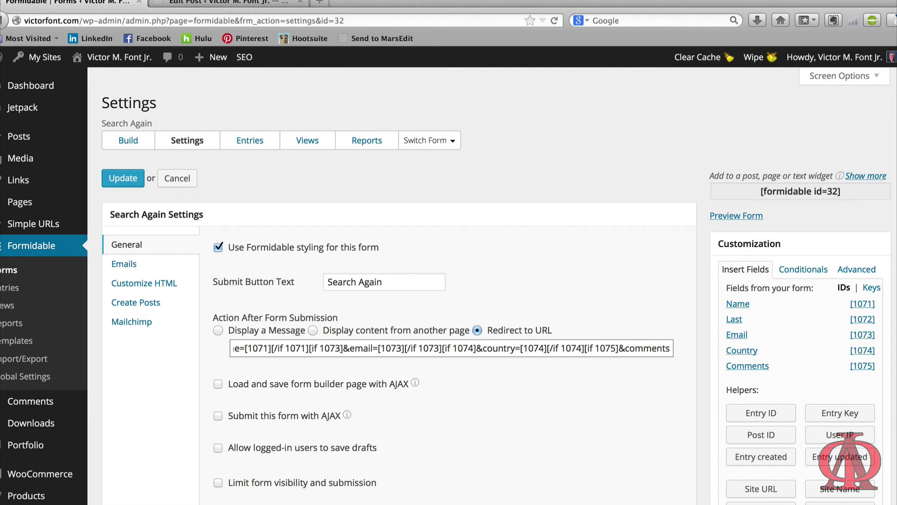
pyautogui.click(862, 366)
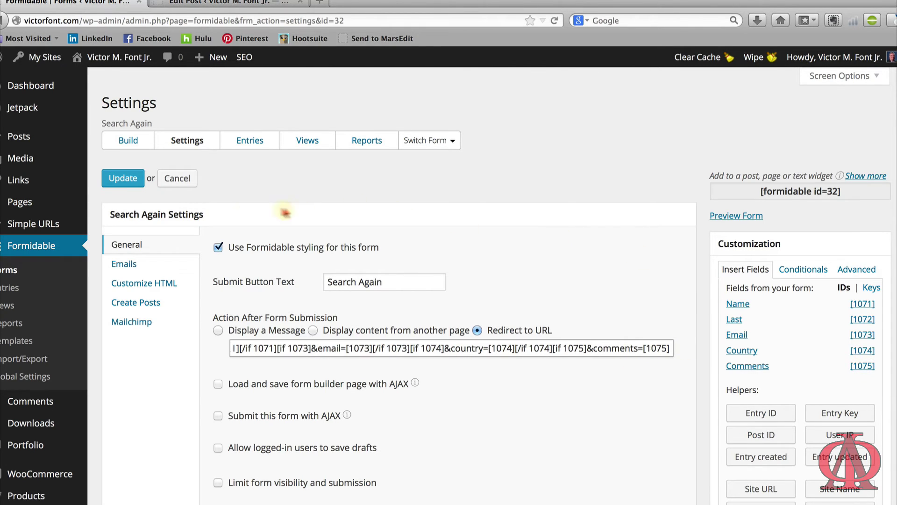
# Step: Save the Search Again settings, then open the Guestbook Entries view and scroll to Advanced Settings
pyautogui.click(115, 183)
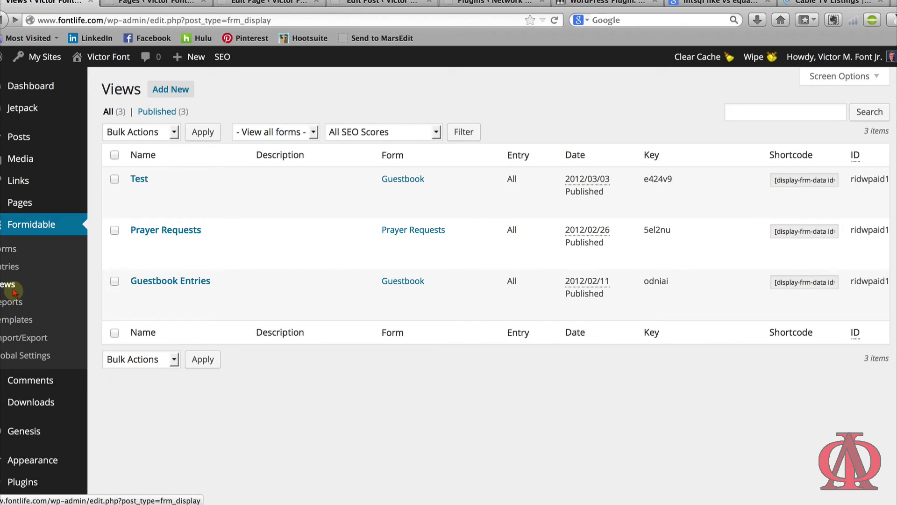
pyautogui.moveTo(138, 288)
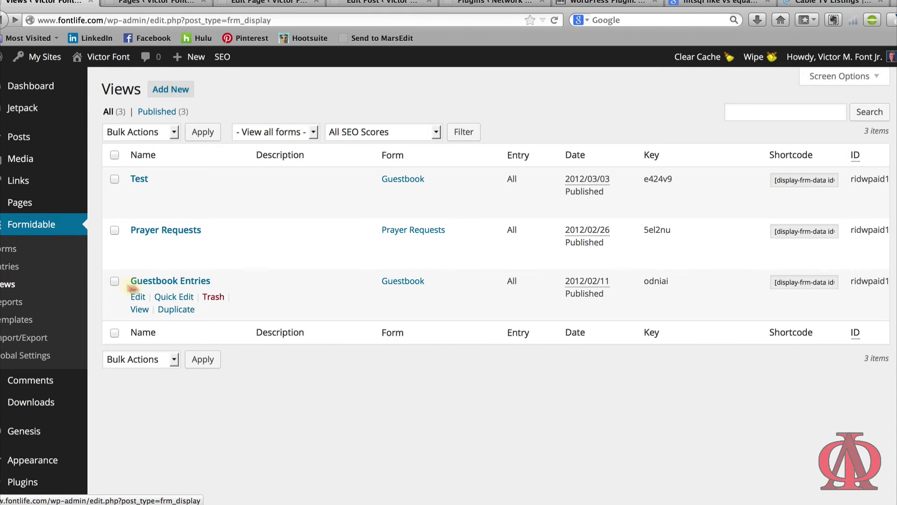
pyautogui.click(161, 282)
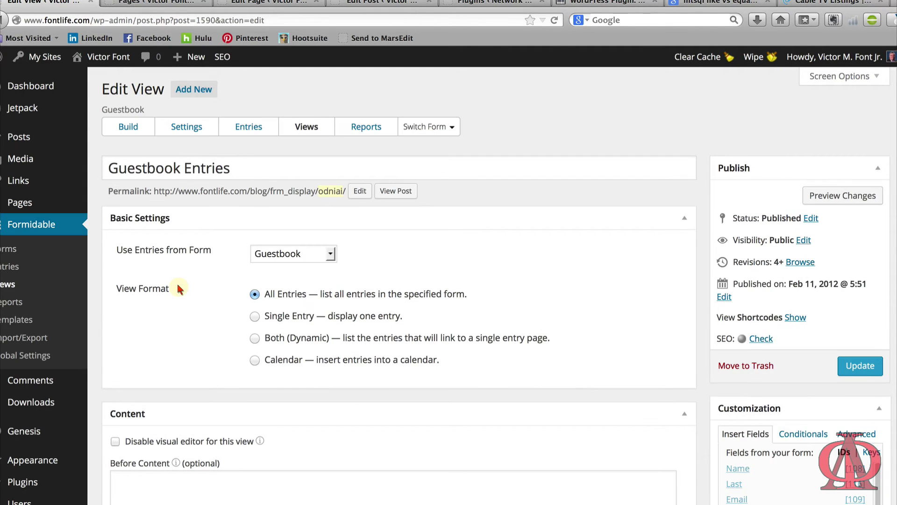
pyautogui.scroll(-5, 177, 285)
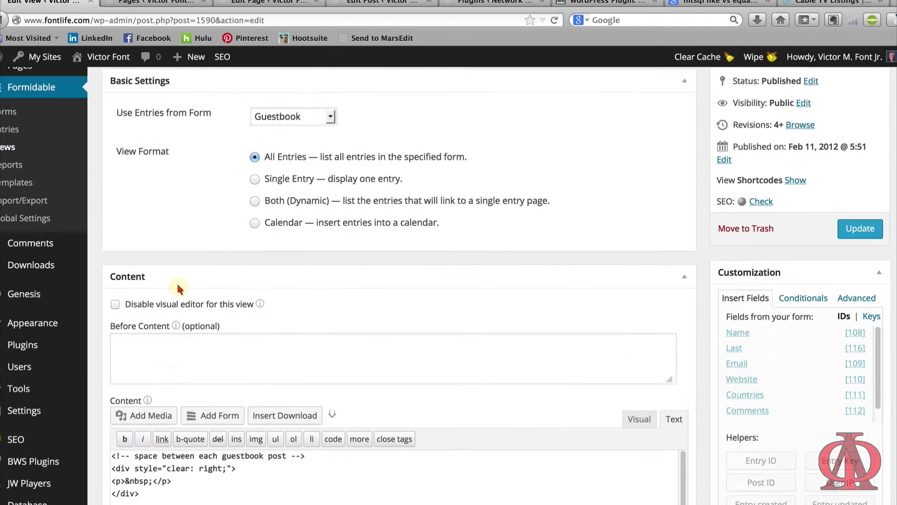
pyautogui.scroll(-4, 177, 286)
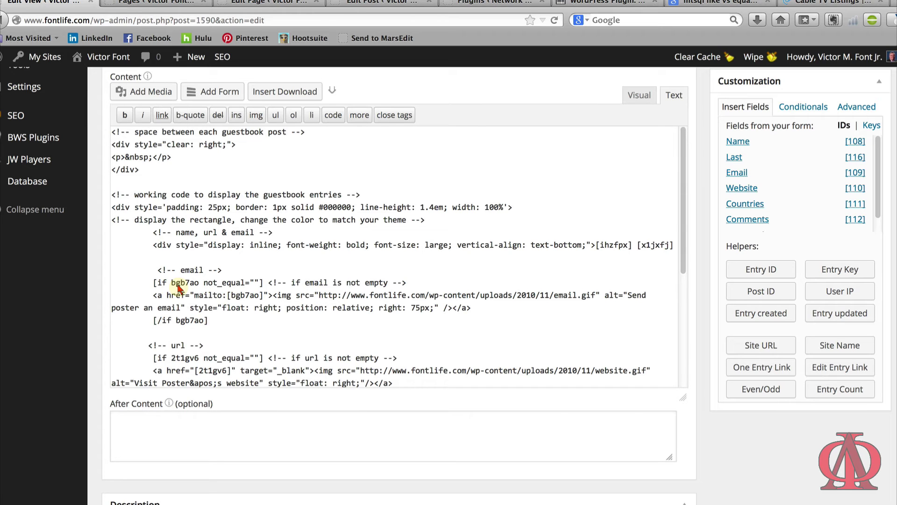
pyautogui.scroll(-3, 178, 288)
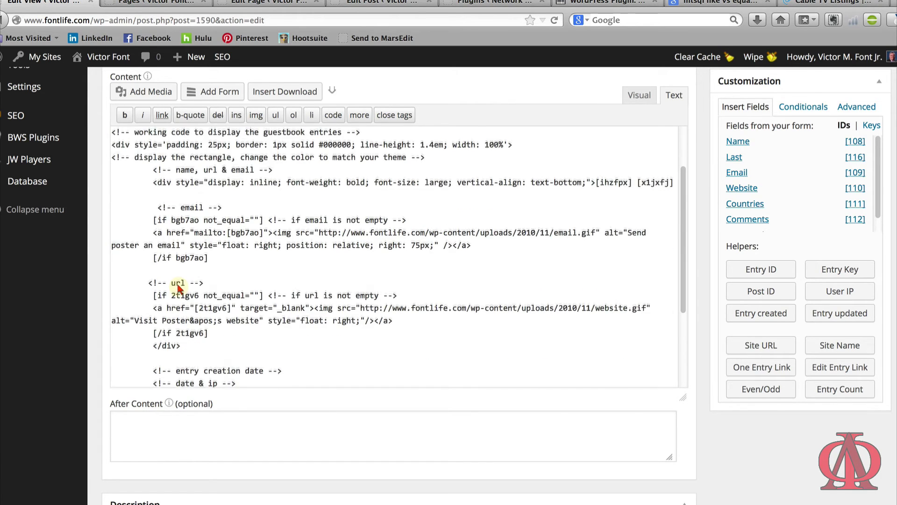
pyautogui.scroll(-1, 179, 288)
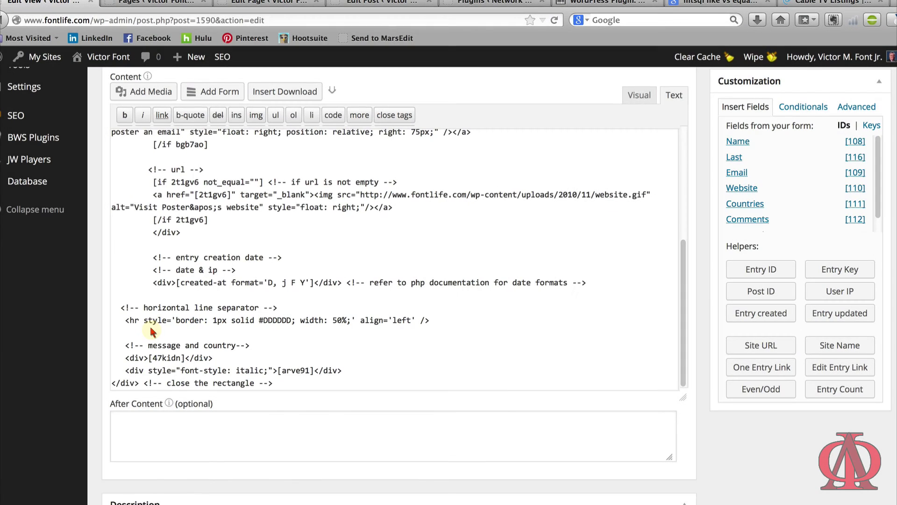
pyautogui.scroll(-5, 91, 359)
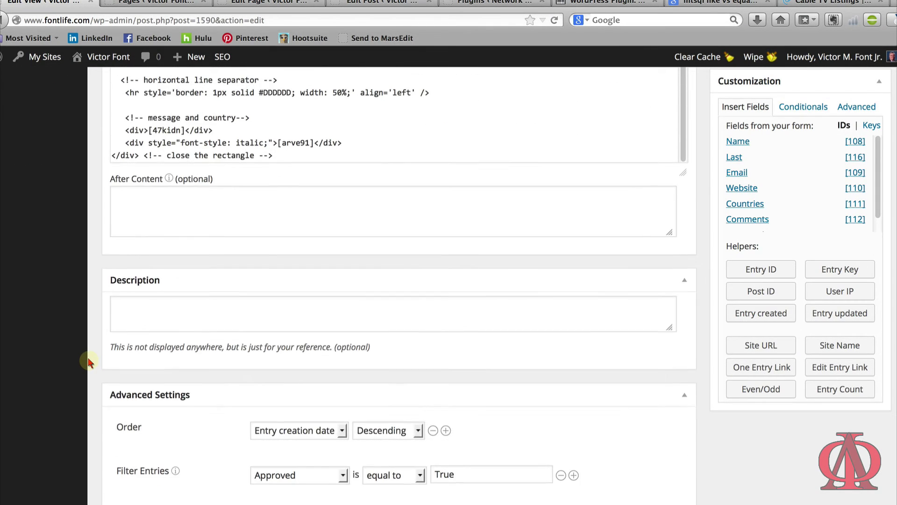
# Step: Add new entry filter rows below the Approved filter in Filter Entries
pyautogui.scroll(-4, 96, 290)
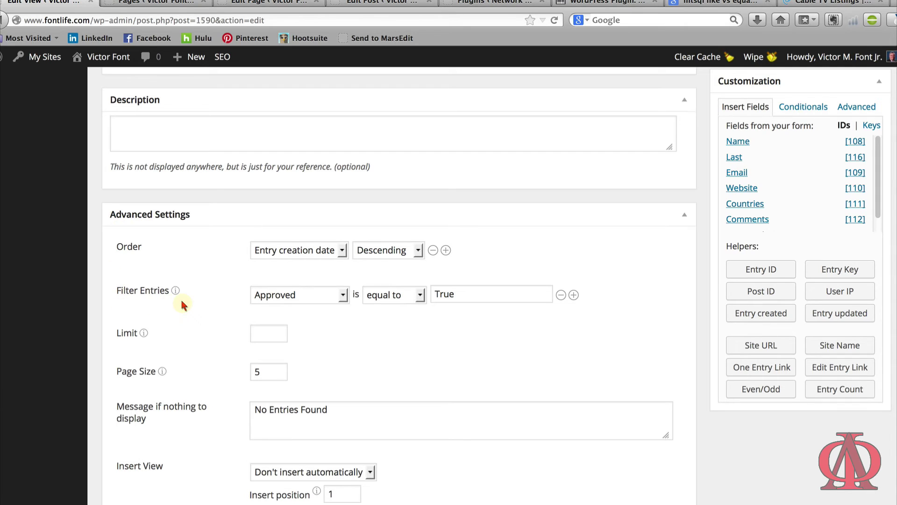
pyautogui.click(574, 295)
pyautogui.click(573, 314)
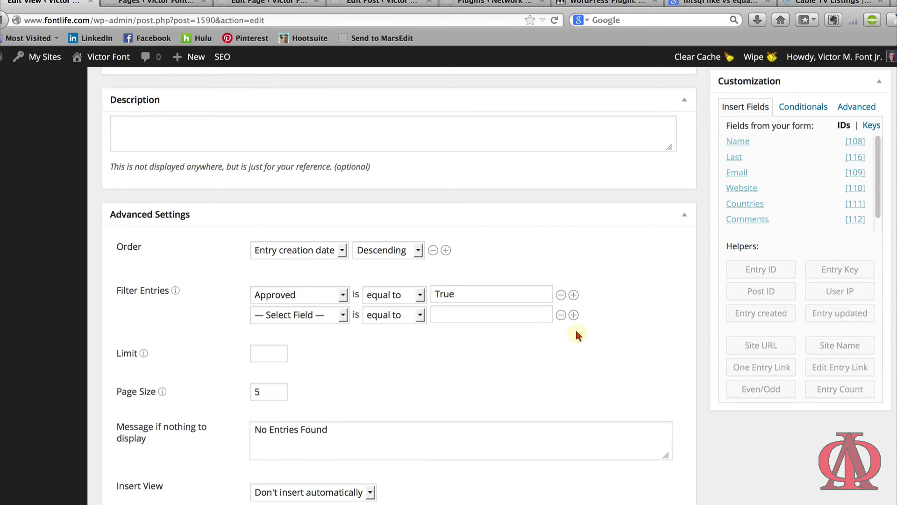
pyautogui.click(574, 355)
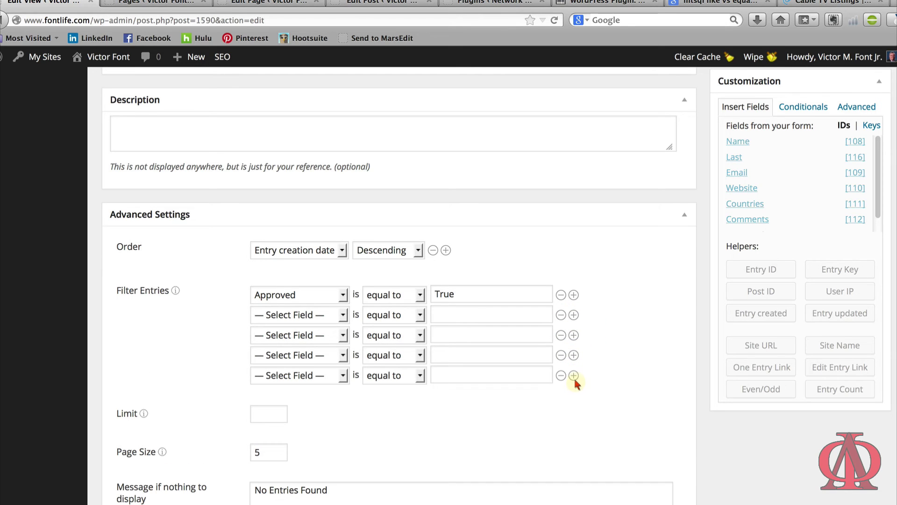
pyautogui.click(574, 376)
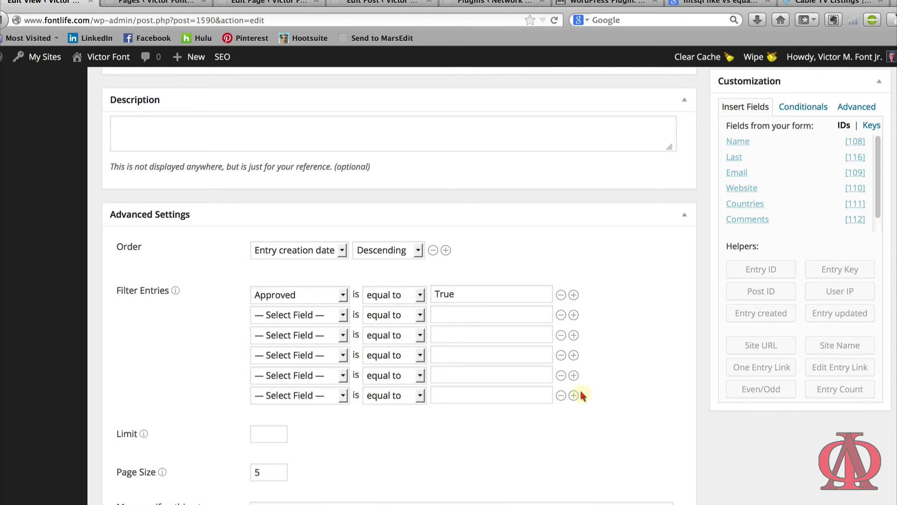
# Step: Set the new filter rows' fields to Last, Name, Email, Countries and Comments
pyautogui.click(343, 315)
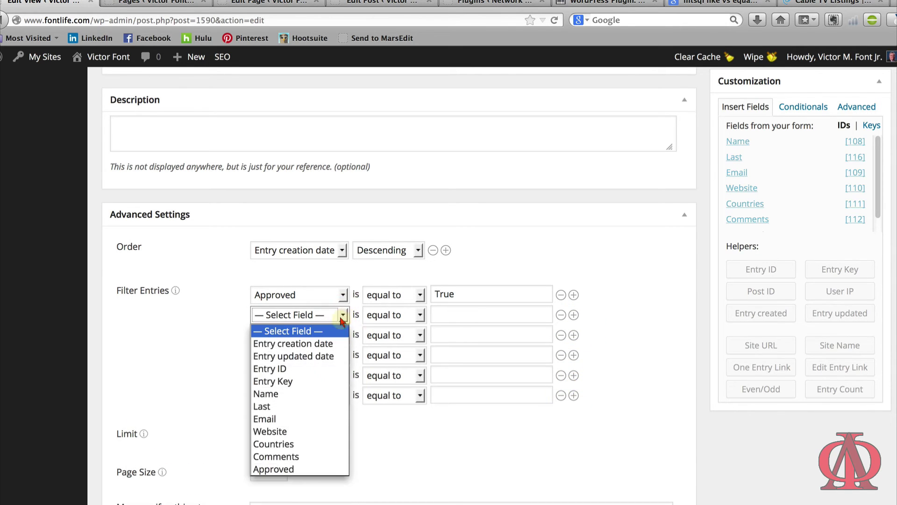
pyautogui.click(304, 405)
pyautogui.click(340, 335)
pyautogui.click(315, 413)
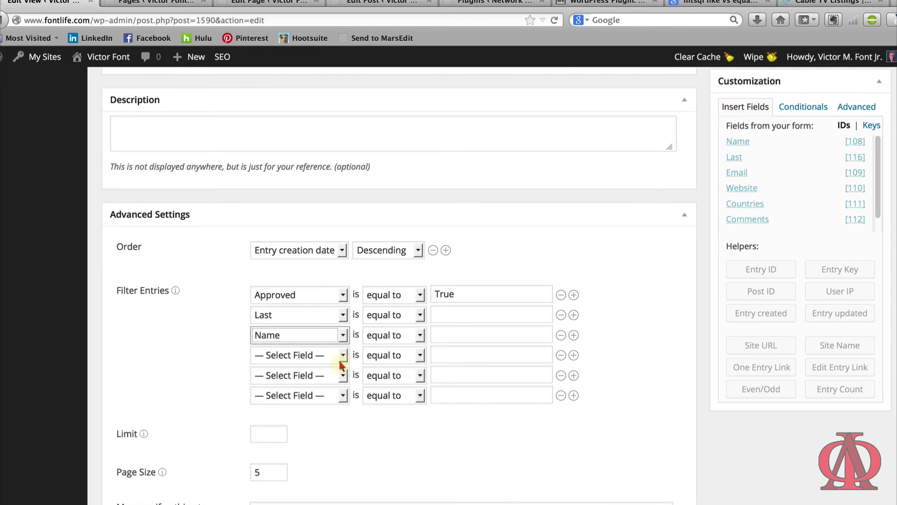
pyautogui.click(343, 355)
pyautogui.click(306, 289)
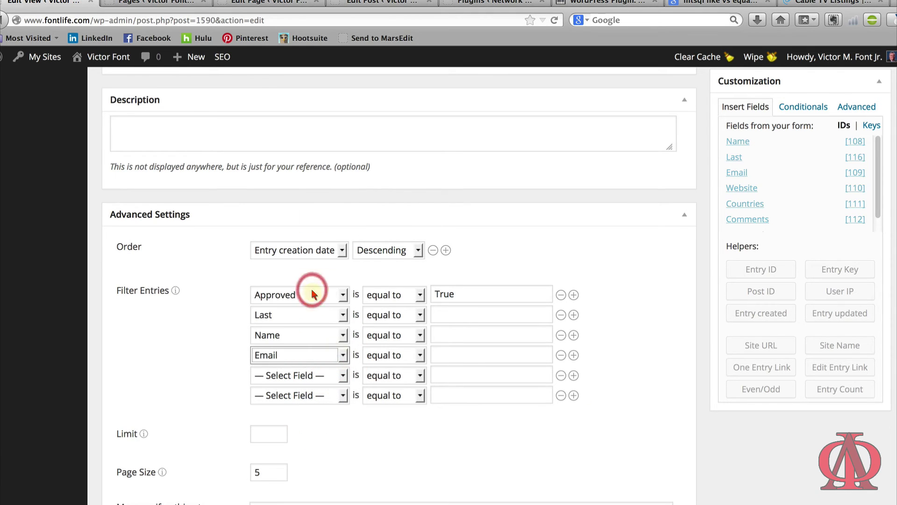
pyautogui.click(342, 375)
pyautogui.click(308, 335)
pyautogui.click(343, 396)
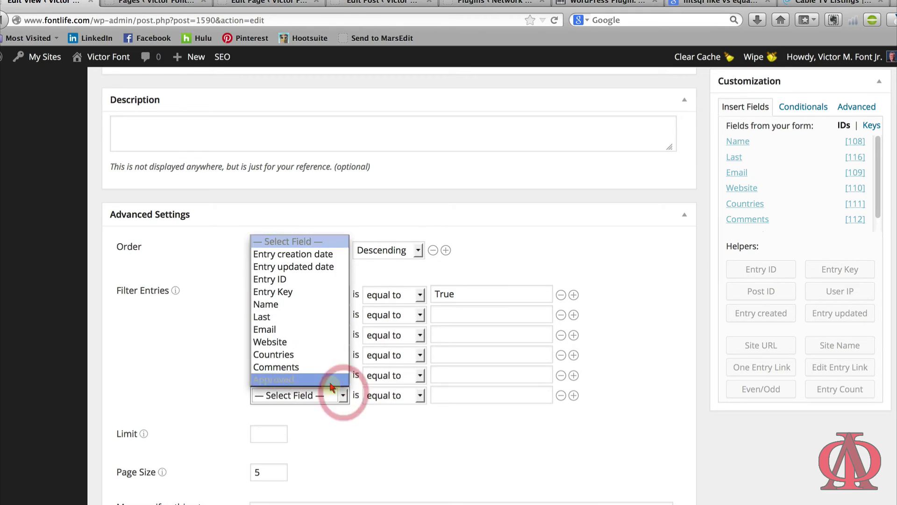
pyautogui.click(328, 368)
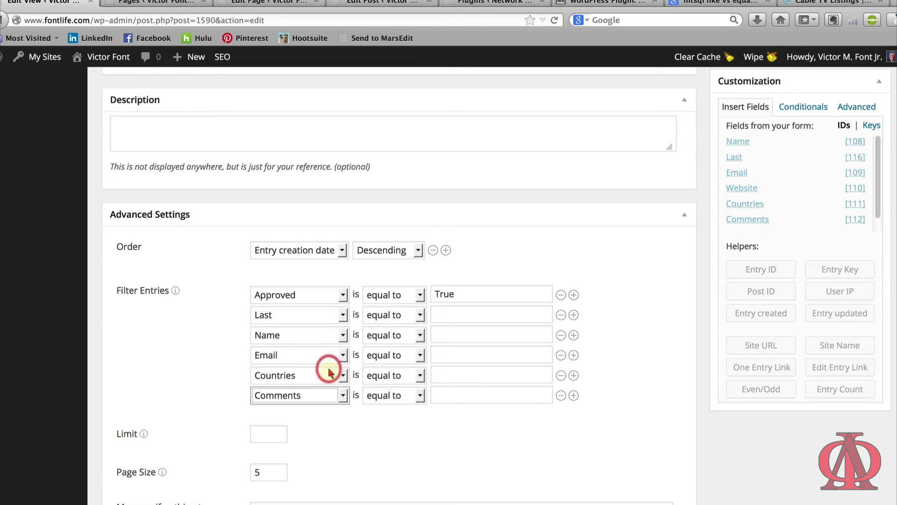
# Step: Change the Last, Name, Email and Comments filters from 'equal to' to 'like', leaving Countries unchanged
pyautogui.click(421, 309)
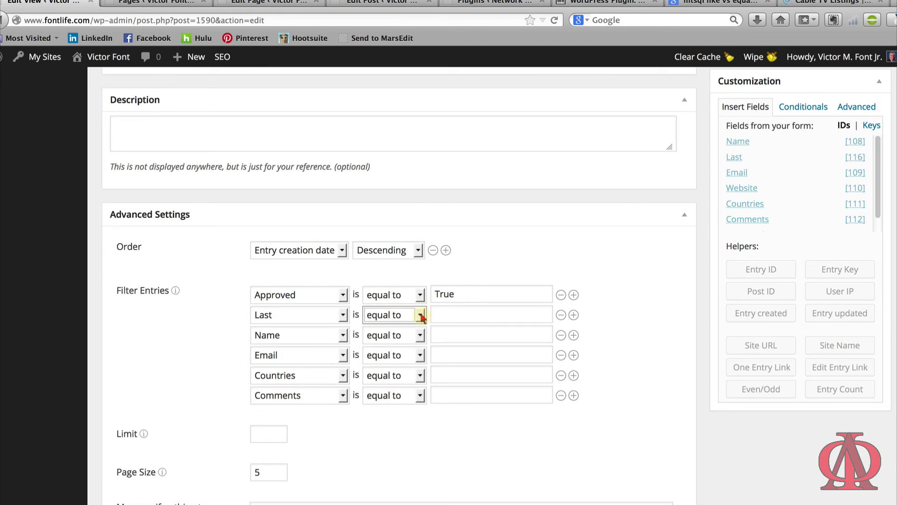
pyautogui.click(421, 316)
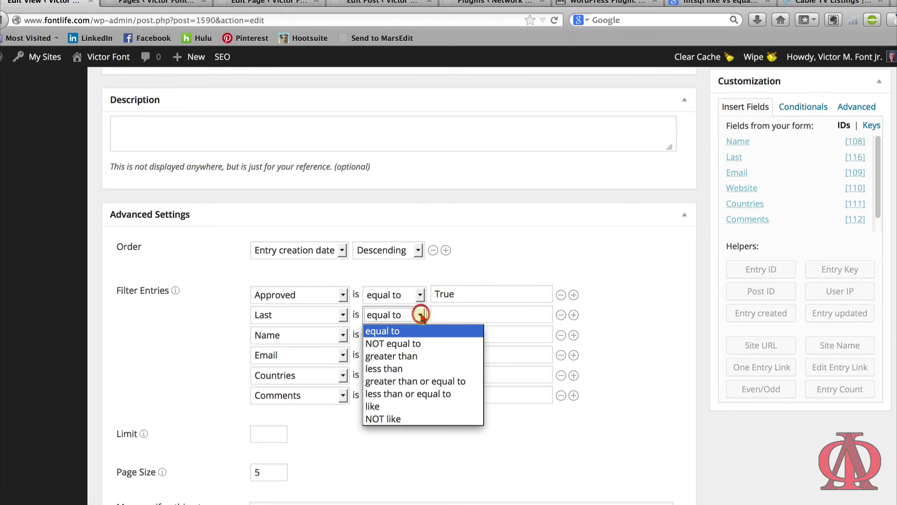
pyautogui.click(406, 407)
pyautogui.click(420, 335)
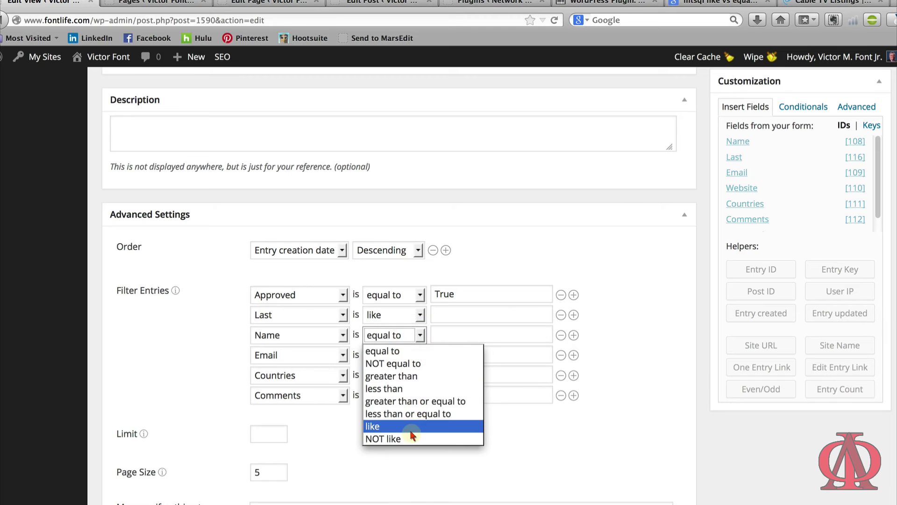
pyautogui.click(411, 427)
pyautogui.click(421, 356)
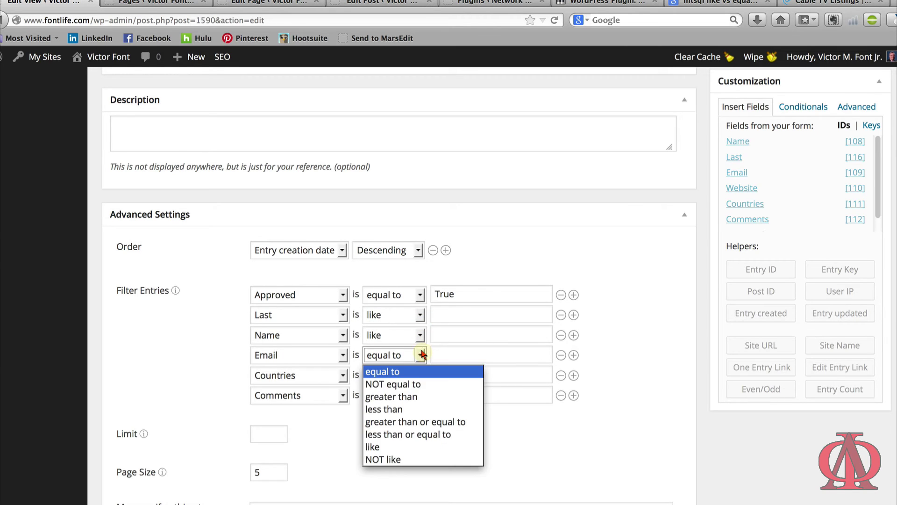
pyautogui.click(414, 447)
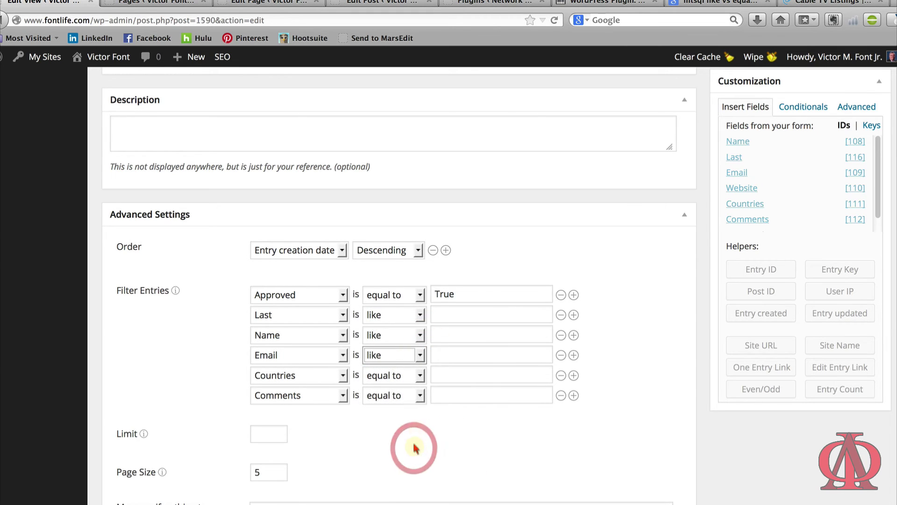
pyautogui.click(420, 395)
pyautogui.click(411, 367)
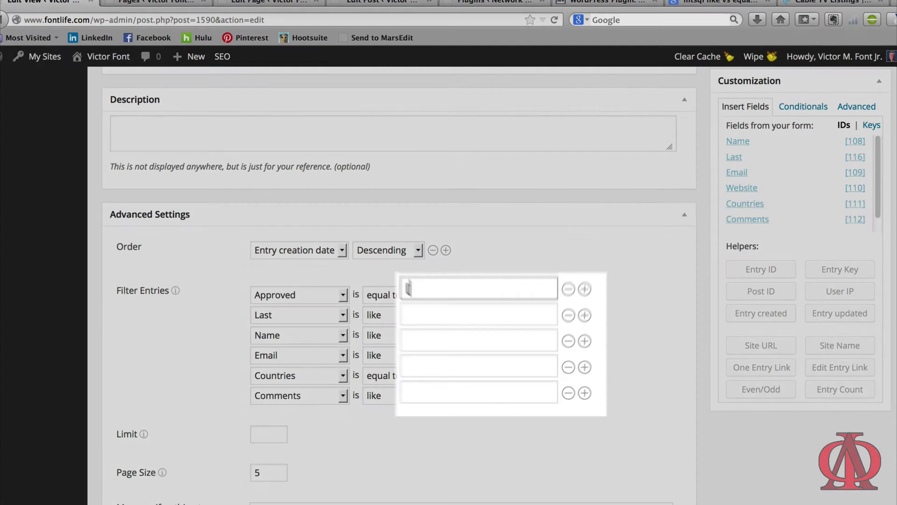
# Step: Enter [get param=lname] as the first filter value and paste it as [get param=fname] in the second
pyautogui.write('get param=lname')
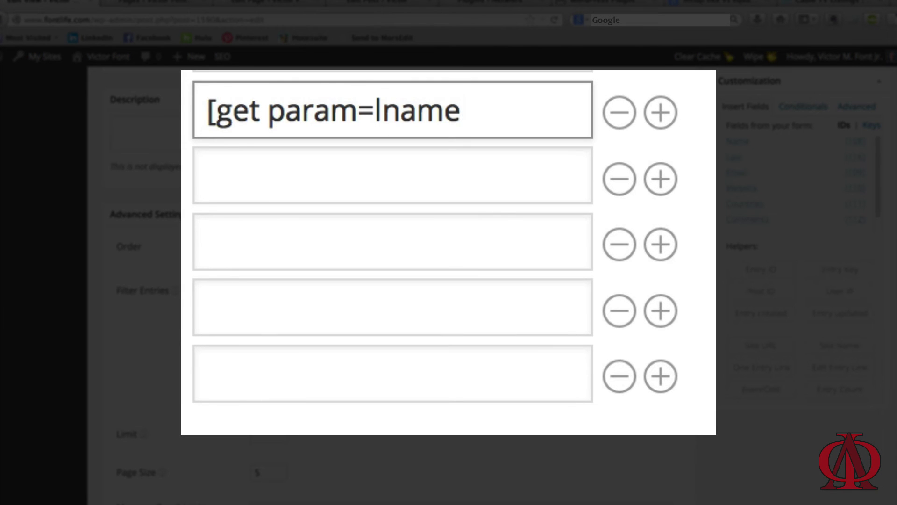
pyautogui.write(']')
pyautogui.click(243, 185)
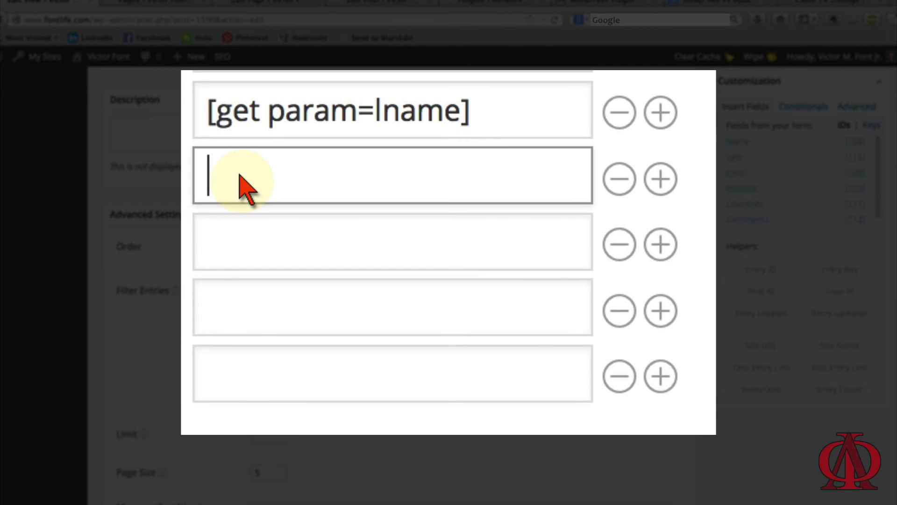
pyautogui.moveTo(517, 124); pyautogui.dragTo(194, 124)
pyautogui.hotkey('ctrl', 'c')
pyautogui.click(224, 181)
pyautogui.hotkey('ctrl', 'v')
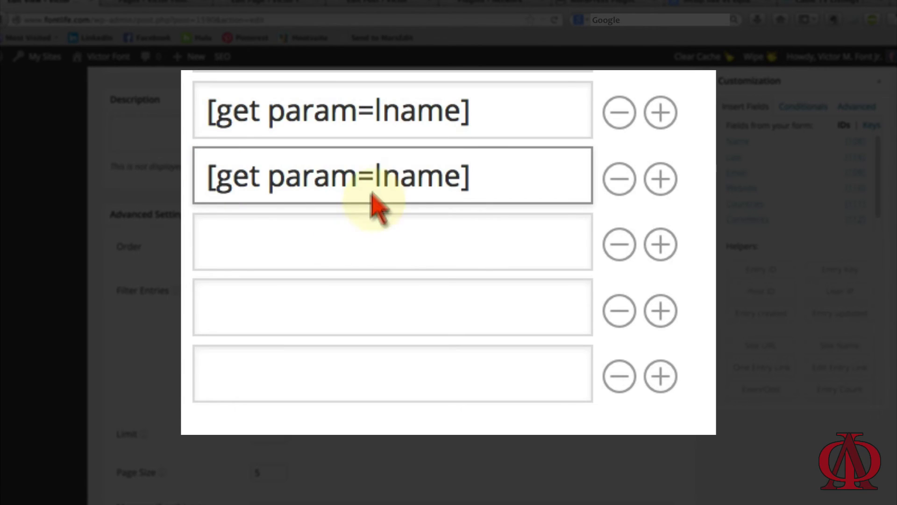
pyautogui.click(377, 177)
pyautogui.press('BackSpace')
pyautogui.write('f')
# Step: Paste the shortcode into the next three rows, editing them to email and country
pyautogui.click(381, 239)
pyautogui.hotkey('ctrl', 'v')
pyautogui.doubleClick(463, 241)
pyautogui.write('e')
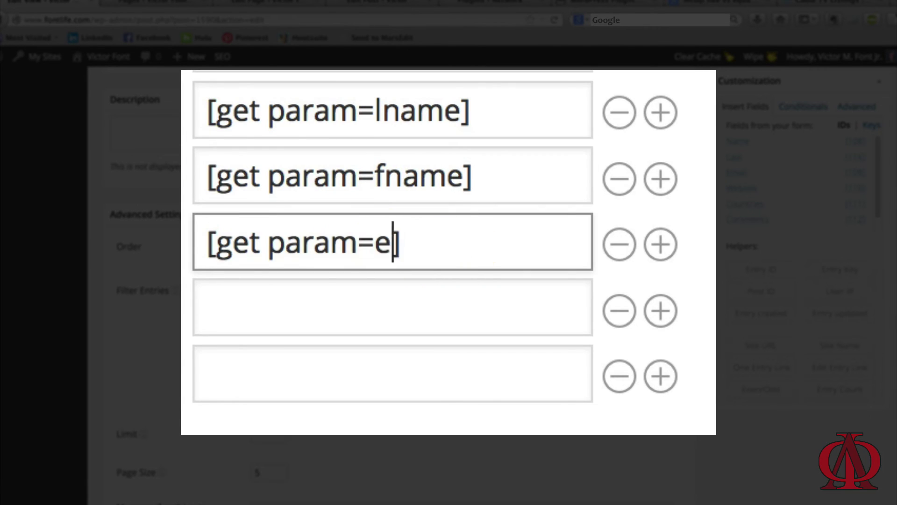
pyautogui.write('mail')
pyautogui.click(333, 310)
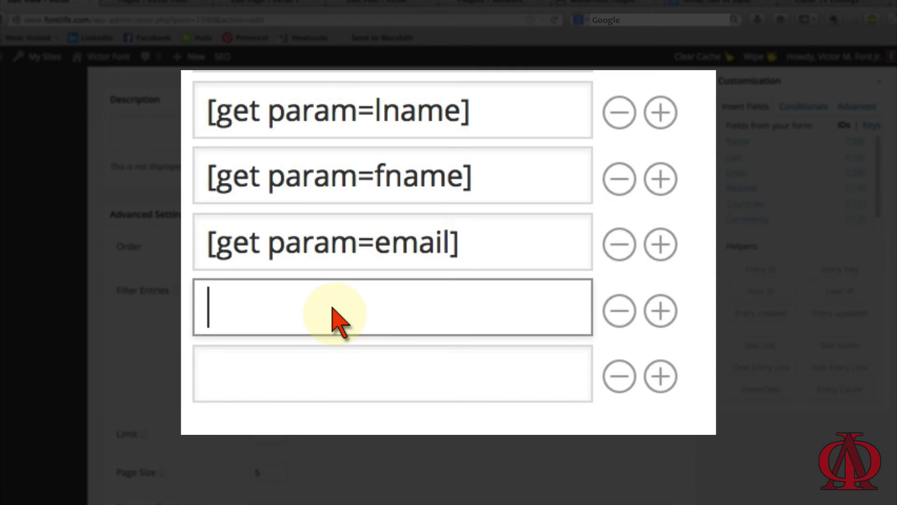
pyautogui.hotkey('ctrl', 'v')
pyautogui.moveTo(461, 309); pyautogui.dragTo(372, 309)
pyautogui.write('country')
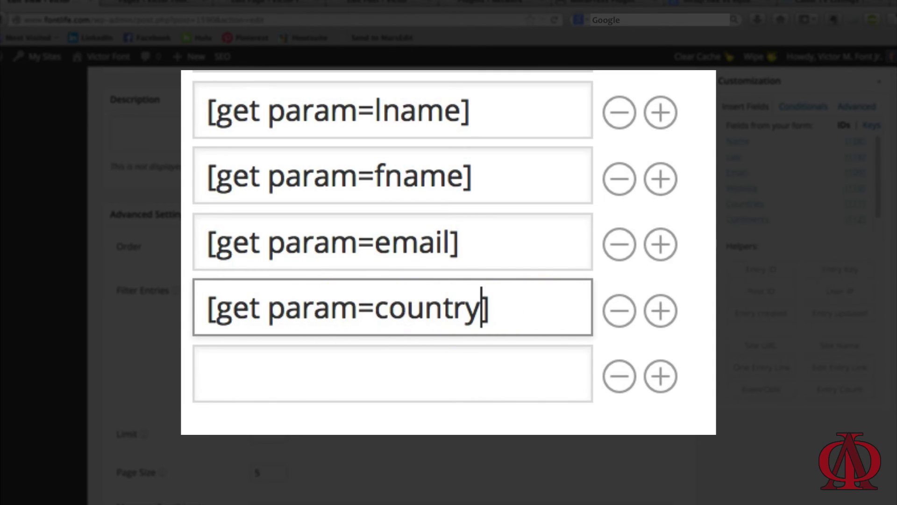
pyautogui.click(358, 392)
pyautogui.hotkey('ctrl', 'v')
pyautogui.moveTo(461, 376); pyautogui.dragTo(377, 381)
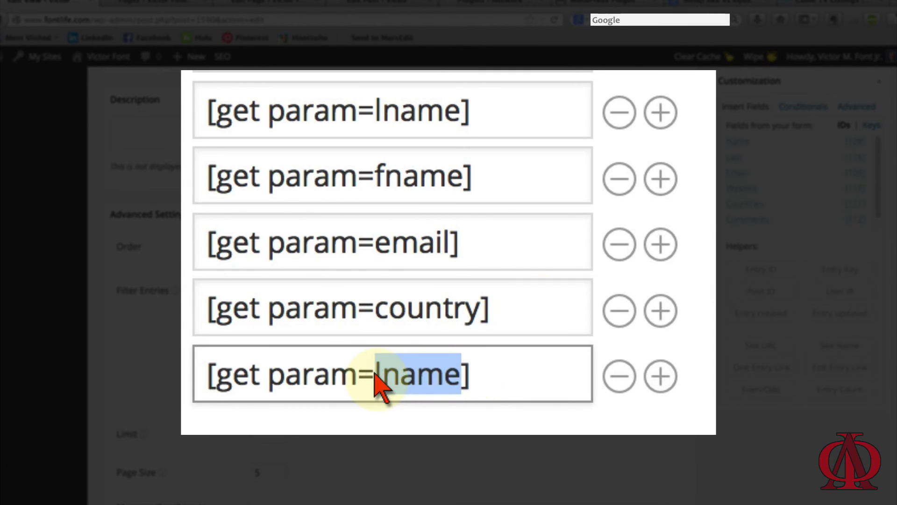
# Step: Finish the fifth value as [get param=comments], save the view, and scroll the Pages list to Search
pyautogui.write('comments')
pyautogui.scroll(15, 397, 280)
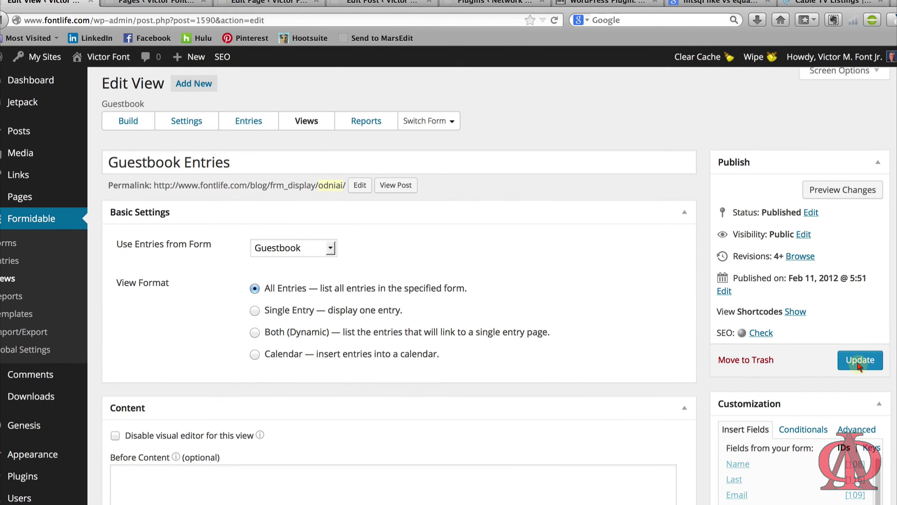
pyautogui.click(860, 365)
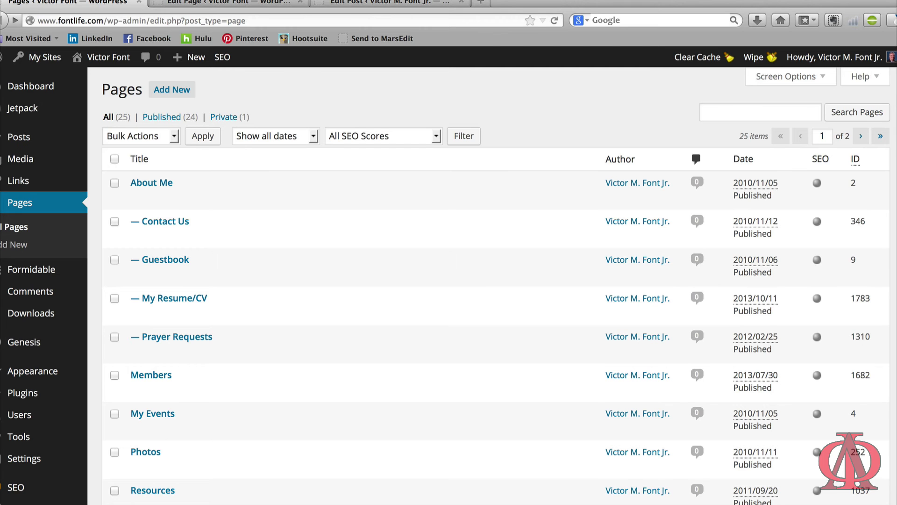
pyautogui.scroll(-10, 449, 280)
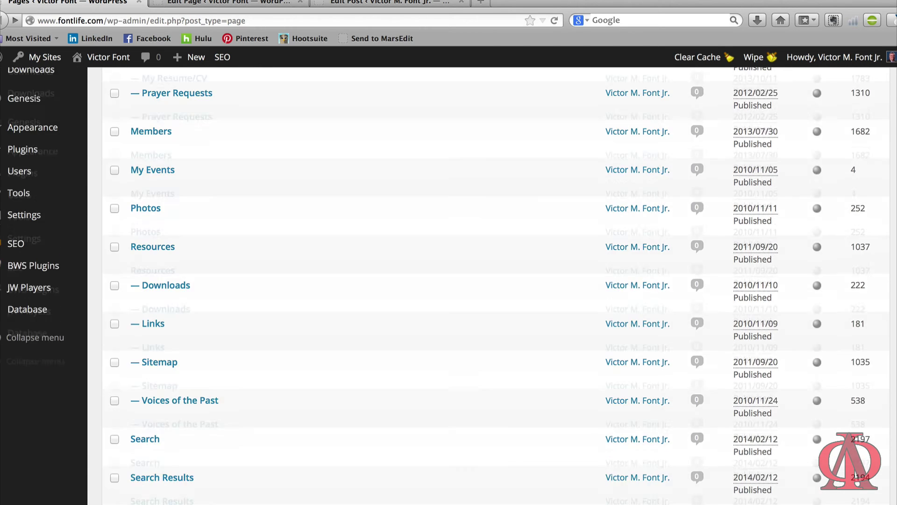
pyautogui.scroll(-7, 247, 233)
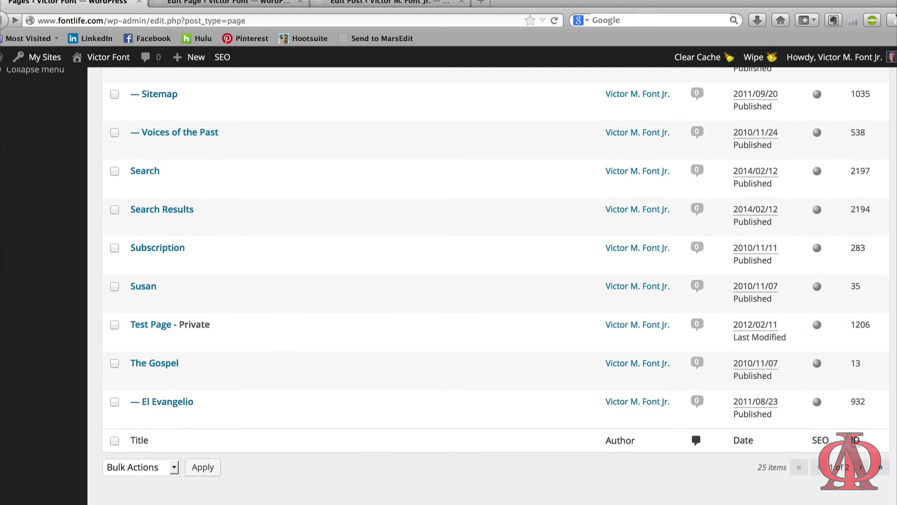
# Step: Open the Search page in the editor and highlight the styled div wrapping its form
pyautogui.click(147, 170)
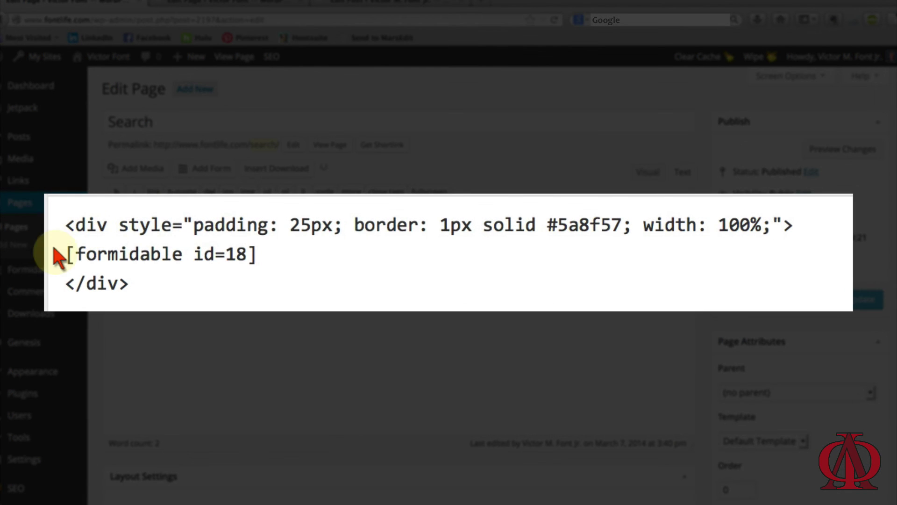
pyautogui.moveTo(66, 229); pyautogui.dragTo(790, 226)
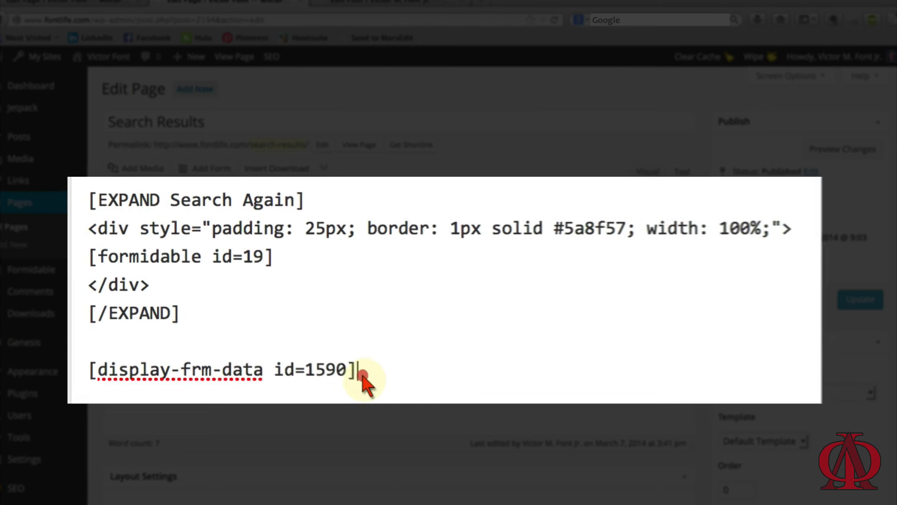
# Step: Highlight the [display-frm-data] shortcode, the styled div and the [formidable id=19] shortcode lines
pyautogui.moveTo(362, 376); pyautogui.dragTo(89, 369)
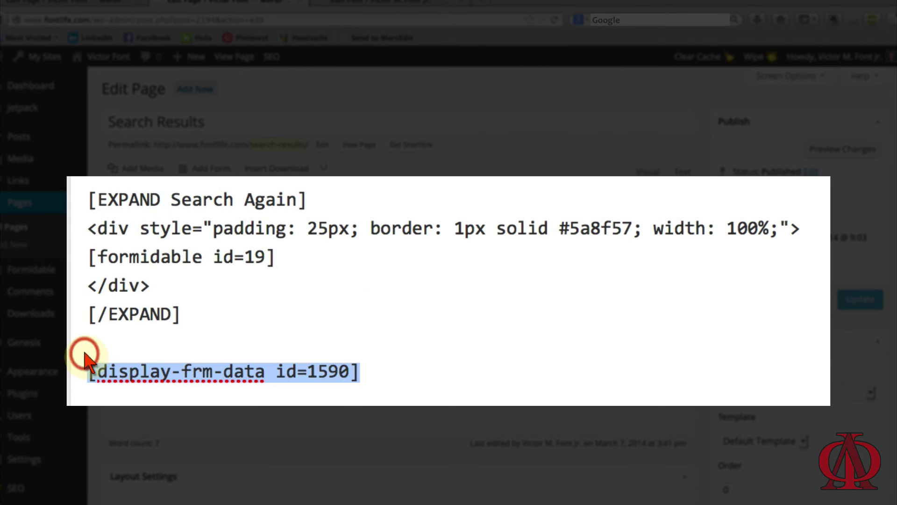
pyautogui.moveTo(86, 228); pyautogui.dragTo(817, 228)
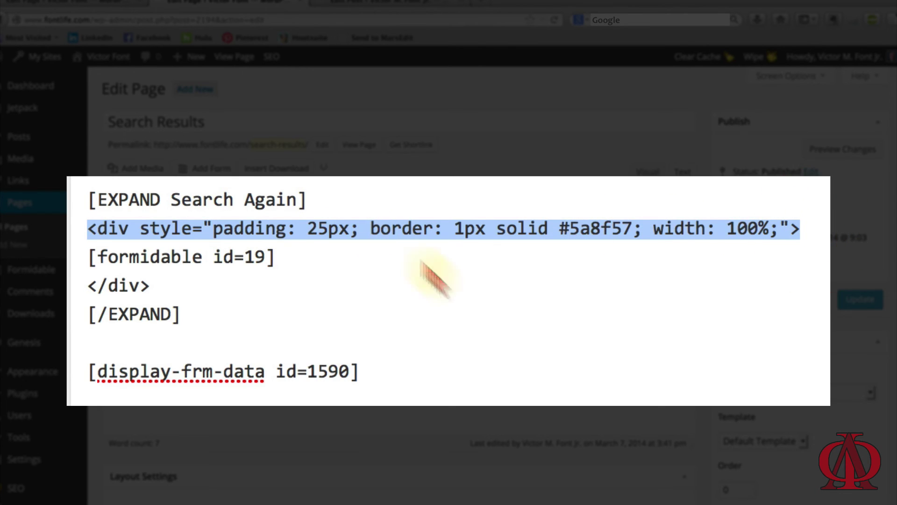
pyautogui.moveTo(280, 261); pyautogui.dragTo(82, 262)
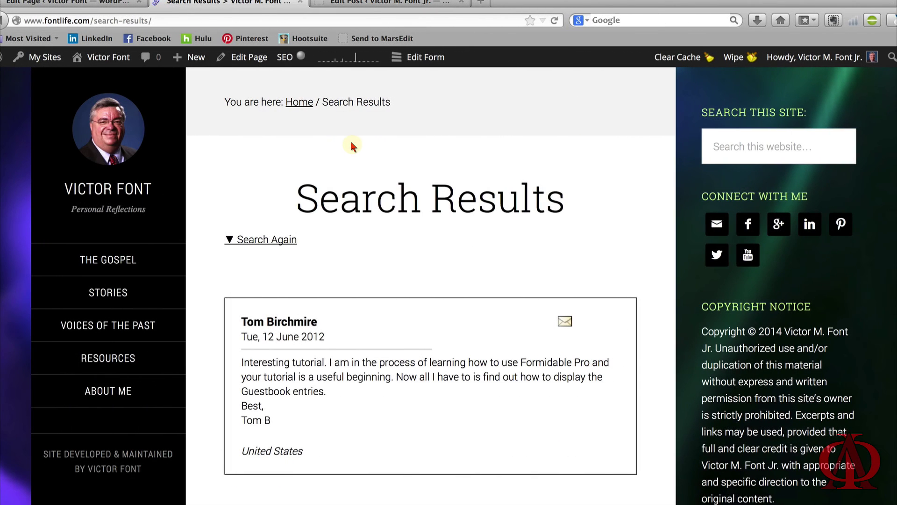
# Step: Expand and collapse the live Search Again form three times above the results
pyautogui.click(231, 240)
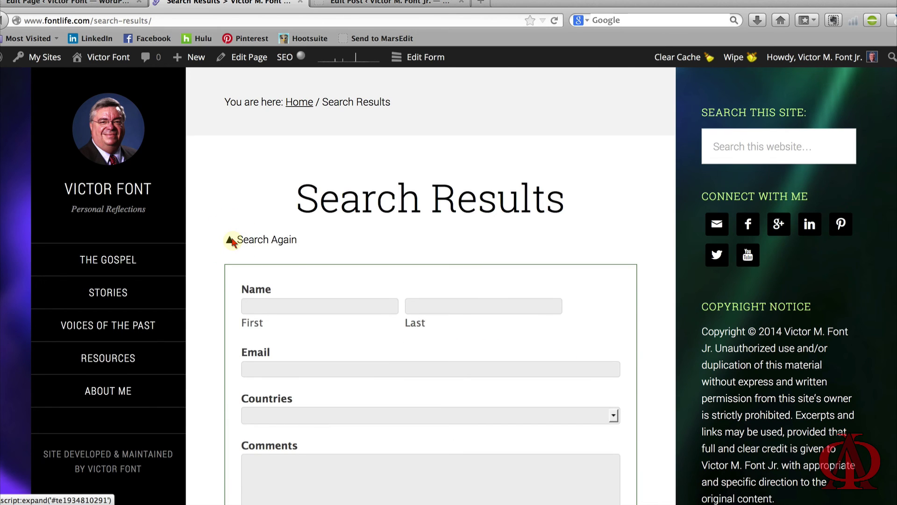
pyautogui.click(232, 240)
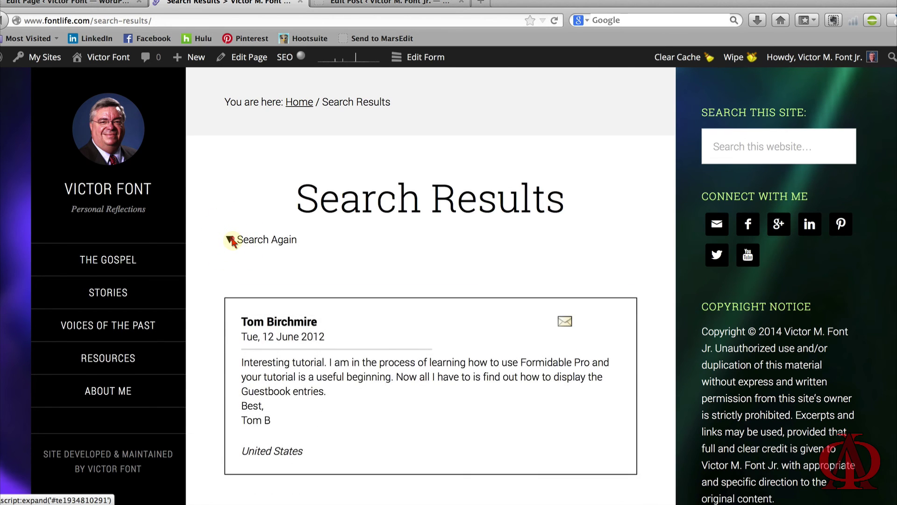
pyautogui.click(232, 240)
pyautogui.click(231, 240)
pyautogui.click(232, 241)
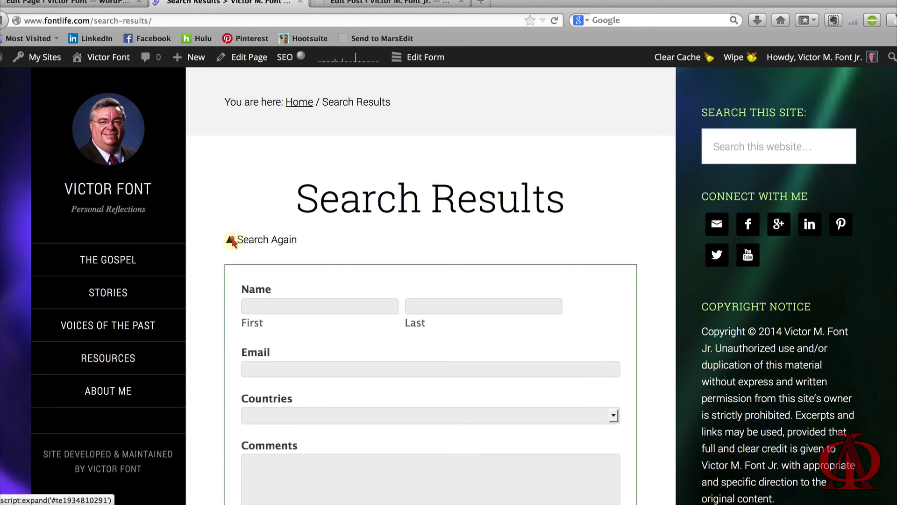
pyautogui.click(232, 241)
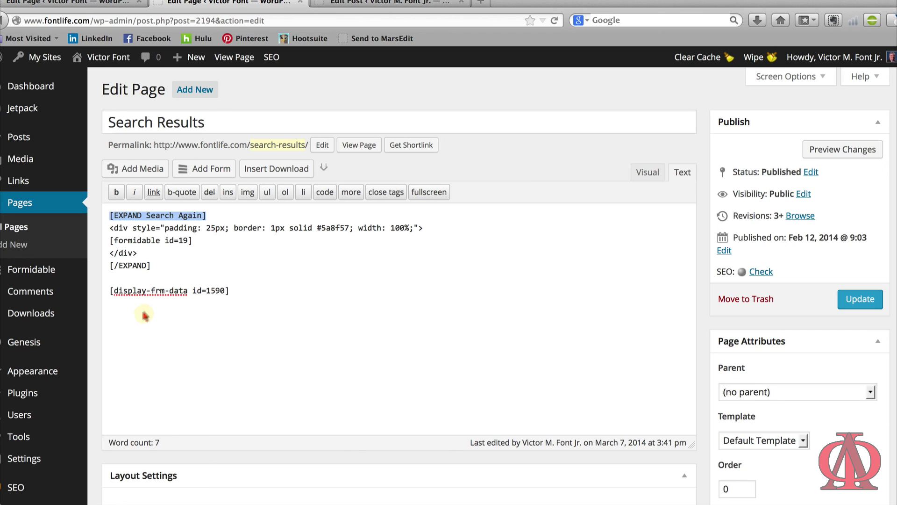
# Step: Search the live Search page for last name 'Lo' and review the two matching Guestbook entries
pyautogui.click(359, 145)
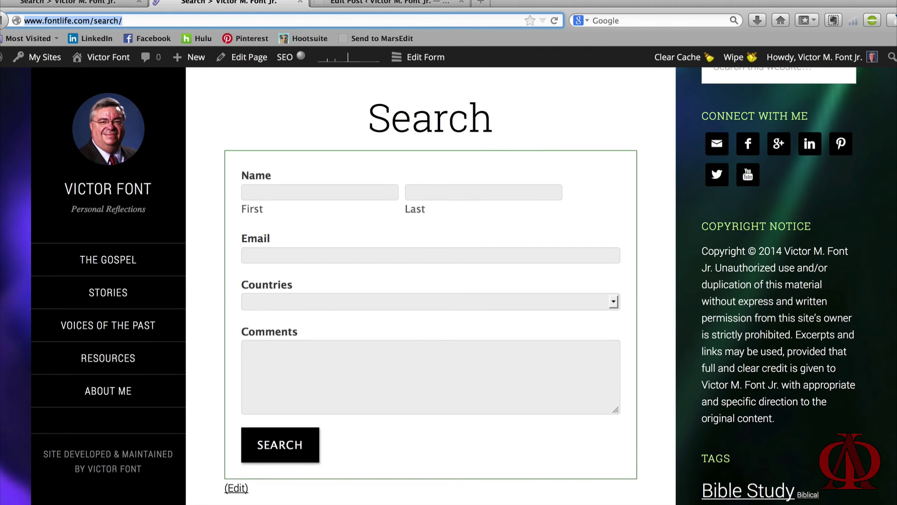
pyautogui.click(667, 152)
pyautogui.scroll(-1, 667, 152)
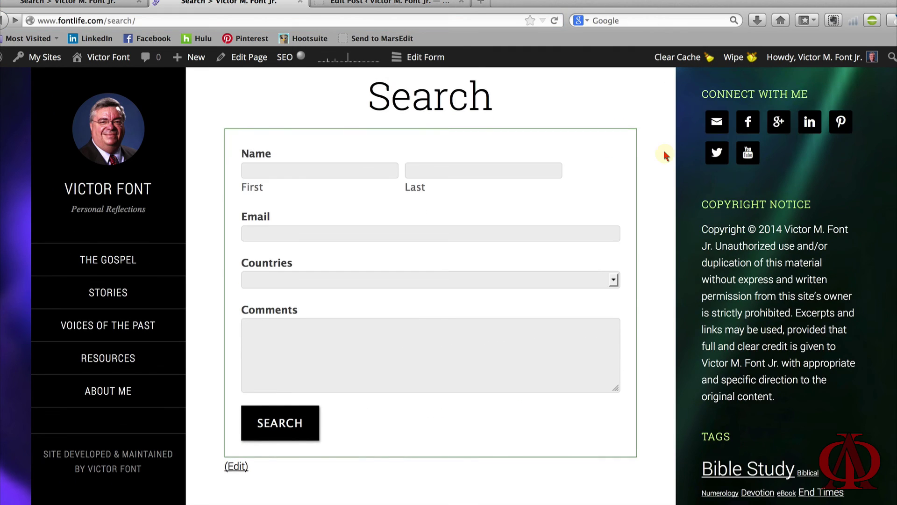
pyautogui.click(526, 173)
pyautogui.write('Lo')
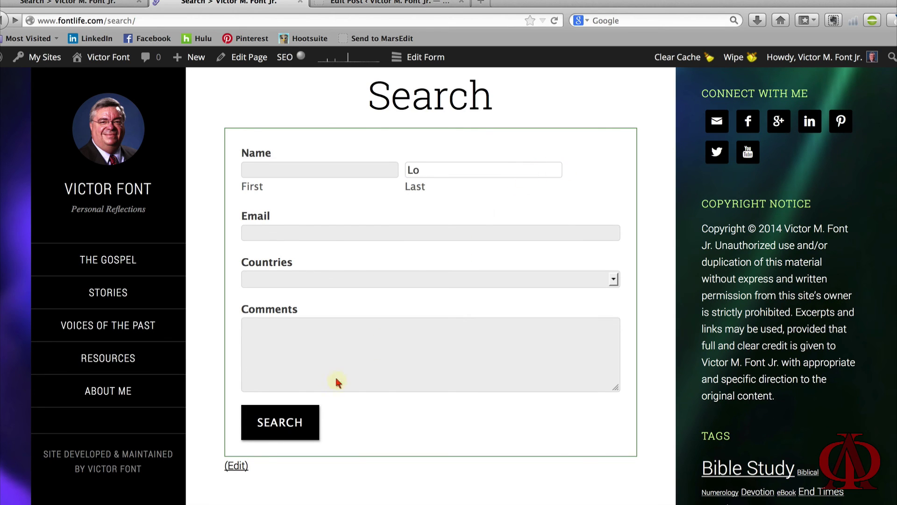
pyautogui.click(299, 414)
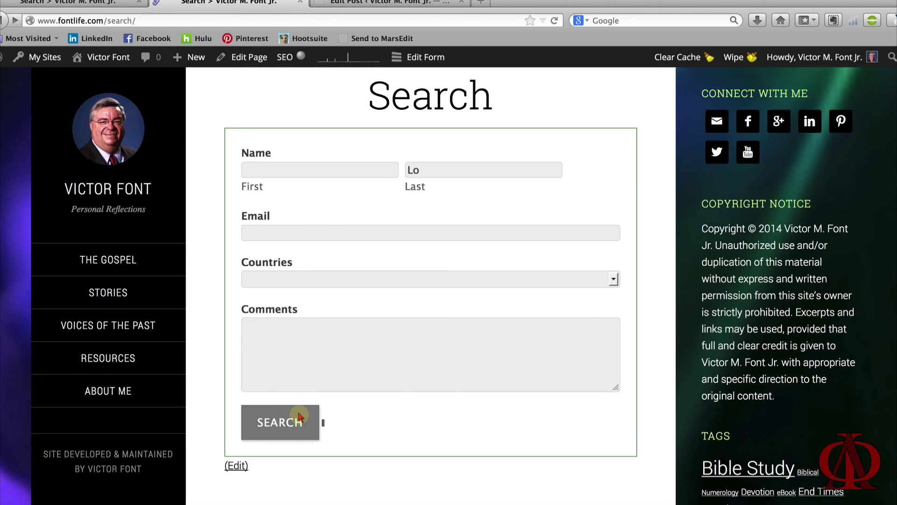
pyautogui.scroll(-2, 391, 437)
pyautogui.scroll(-1, 391, 436)
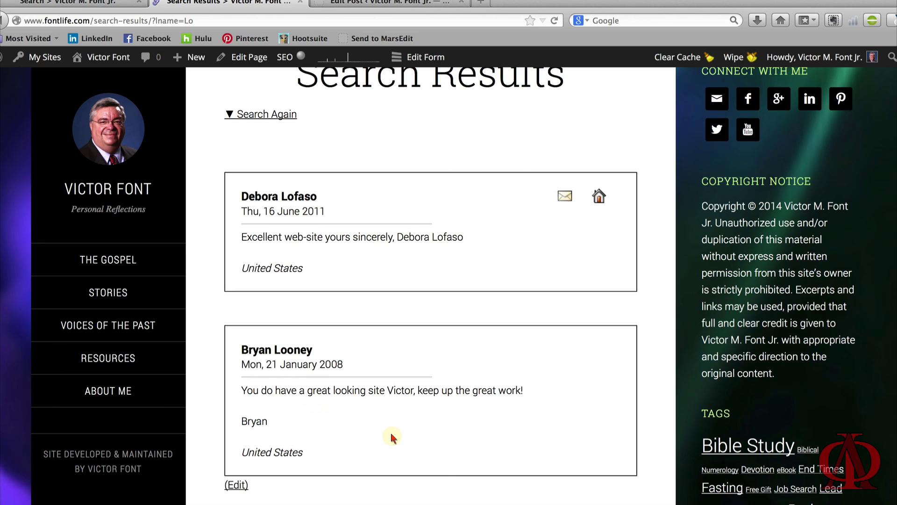
# Step: Rerun the search from the Search Again form with Argentina as the country
pyautogui.click(267, 113)
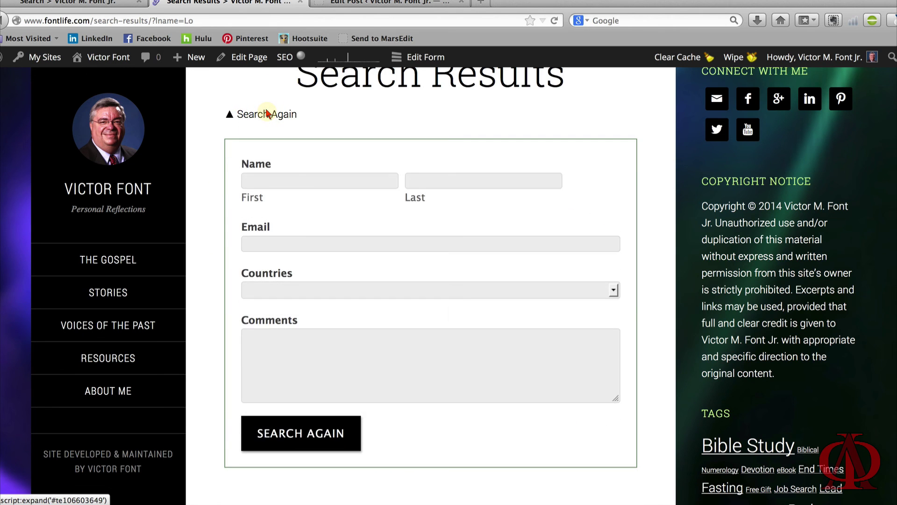
pyautogui.click(613, 290)
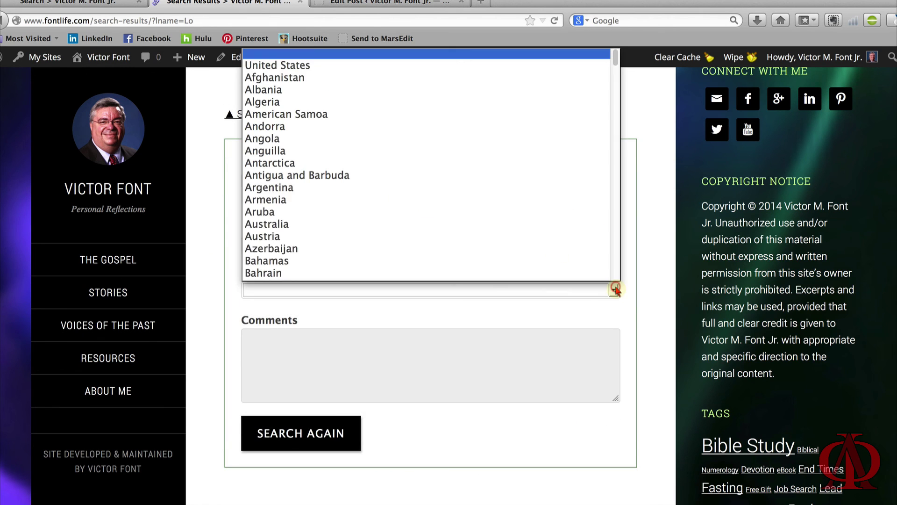
pyautogui.click(386, 195)
pyautogui.click(322, 430)
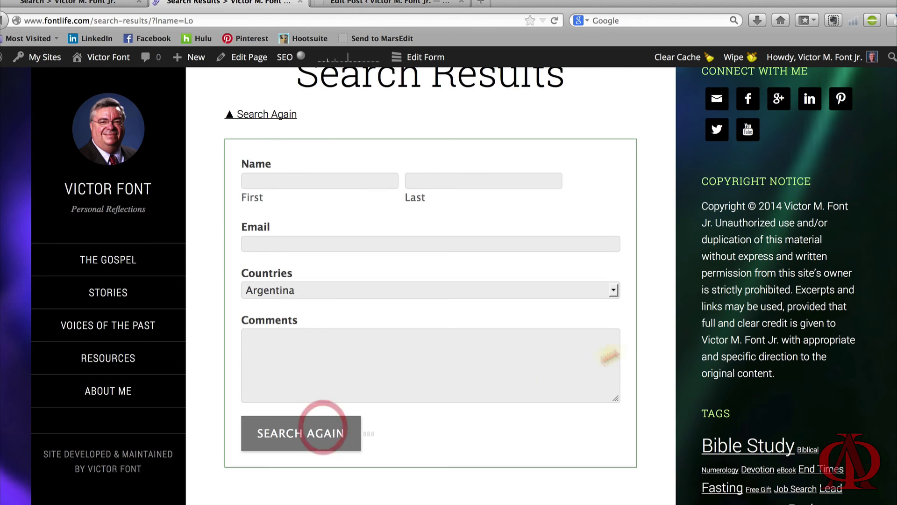